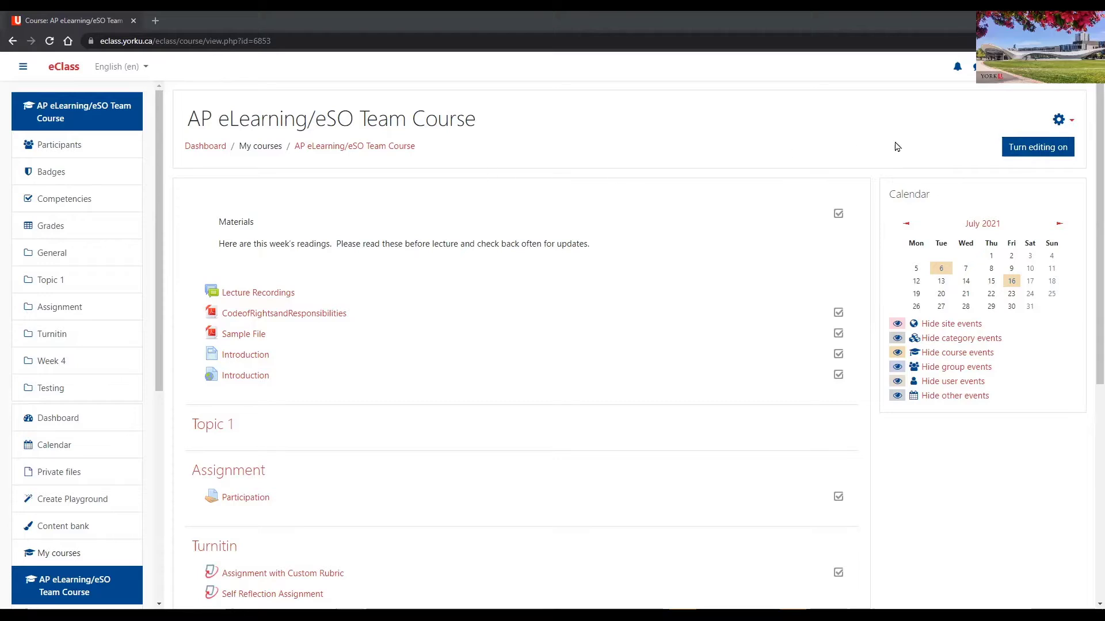
- Turn on course editing and add a new Assignment activity to the Topic 1 section
left_click(1029, 153)
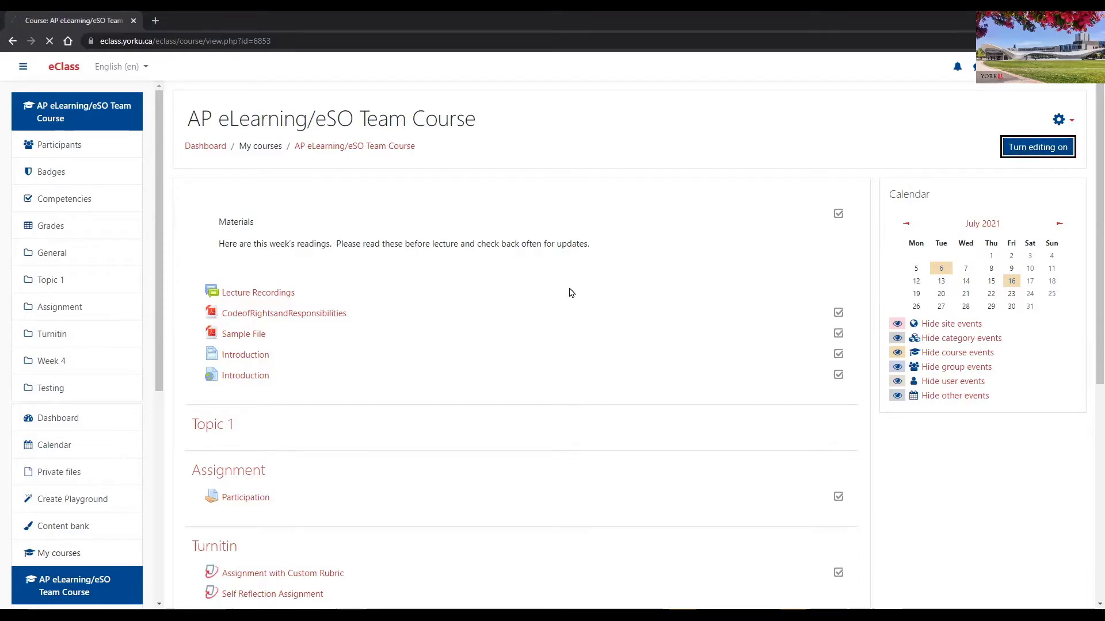
scroll(532, 321, "down", 3)
scroll(533, 320, "down", 1)
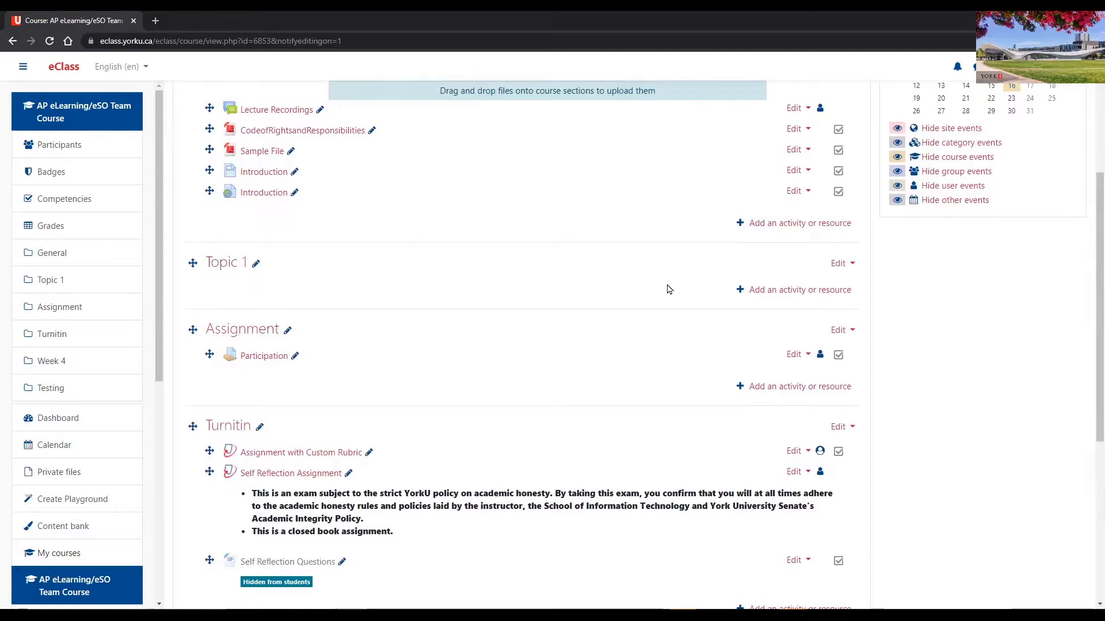
left_click(764, 293)
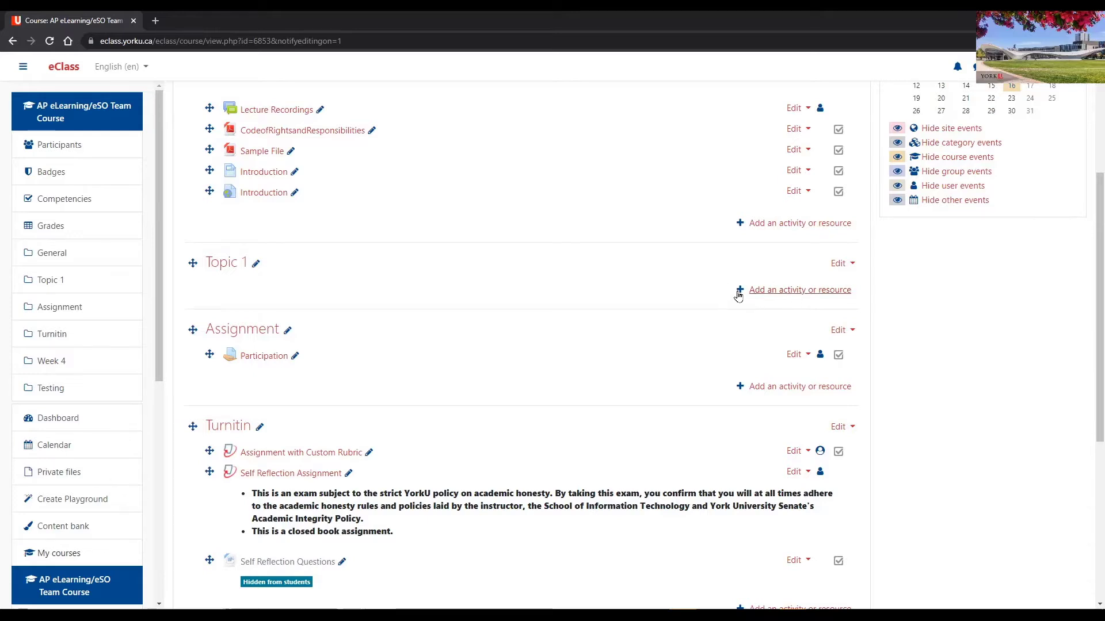
left_click(779, 296)
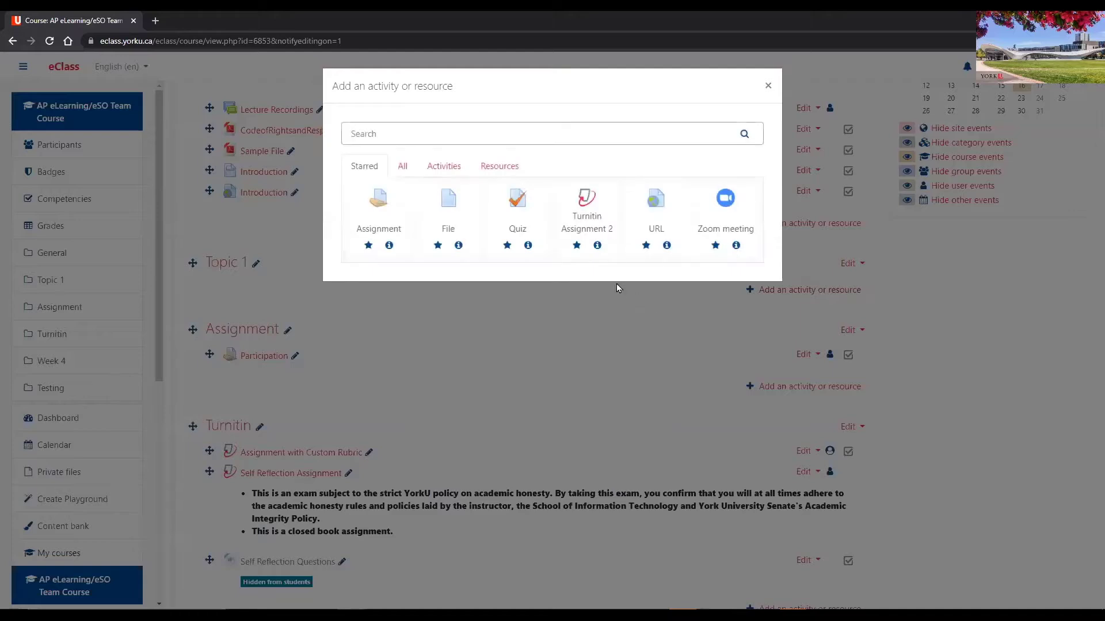
left_click(438, 169)
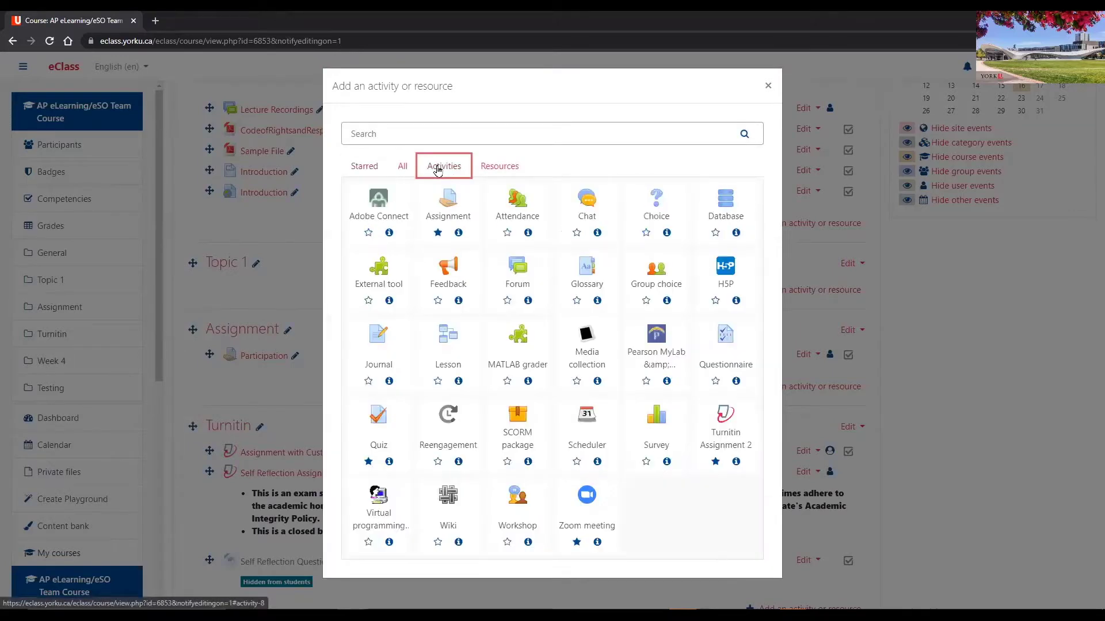
left_click(448, 208)
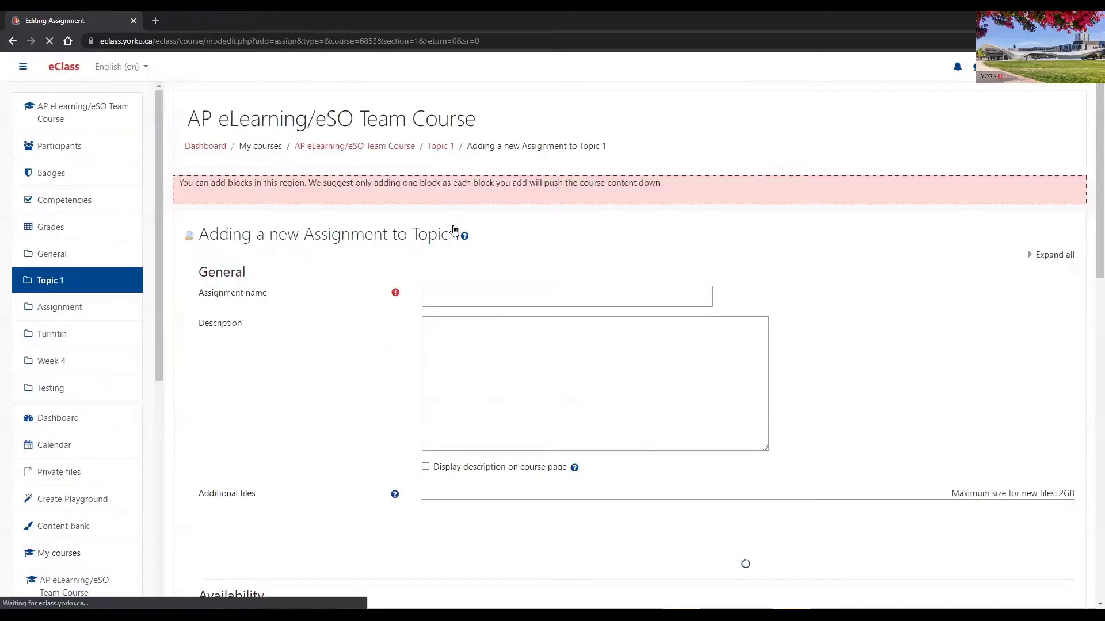
- Name the assignment "Case Study Assignment"
left_click(438, 301)
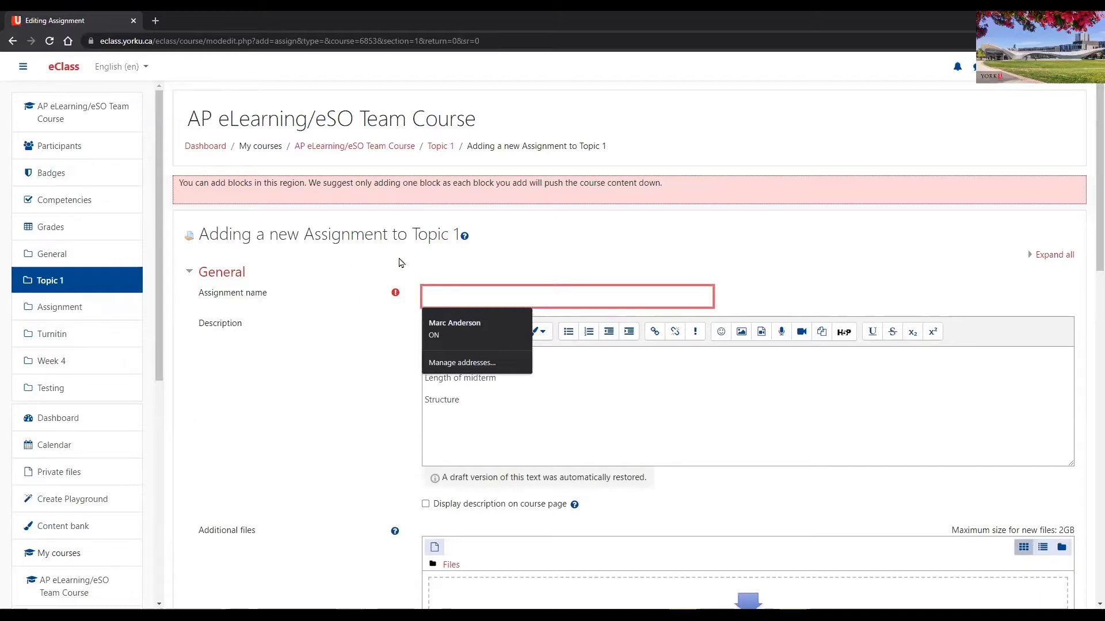
left_click(614, 274)
left_click(509, 298)
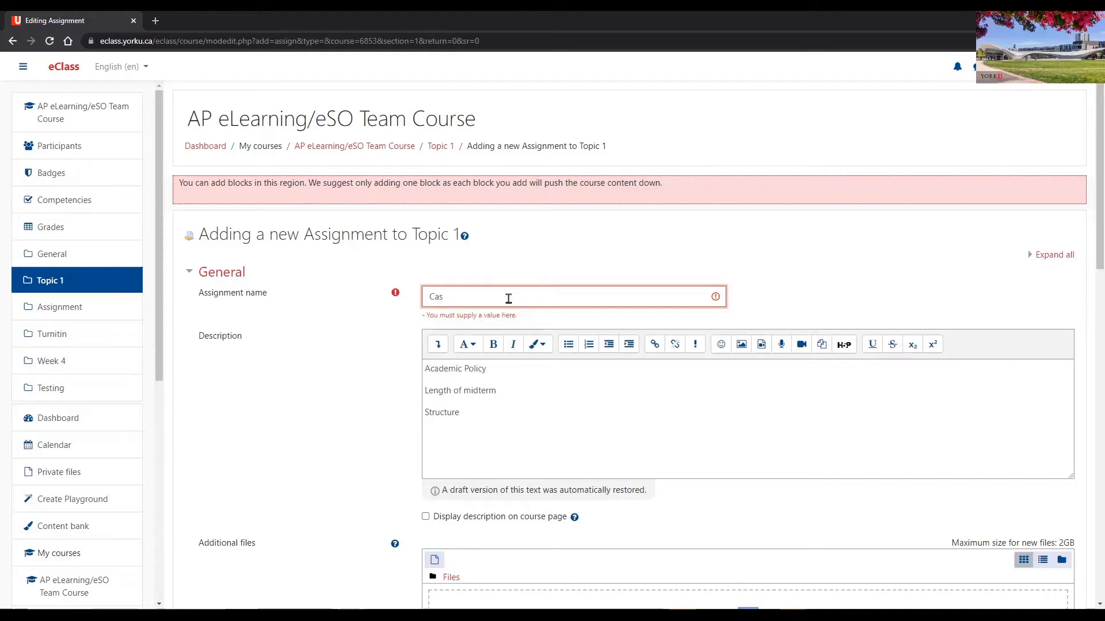
type("Assignment")
- Replace the description with the bulleted YorkU academic honesty and closed book statements, changing "exam" to "assignment" in the opening sentence
left_click_drag(501, 429, 352, 341)
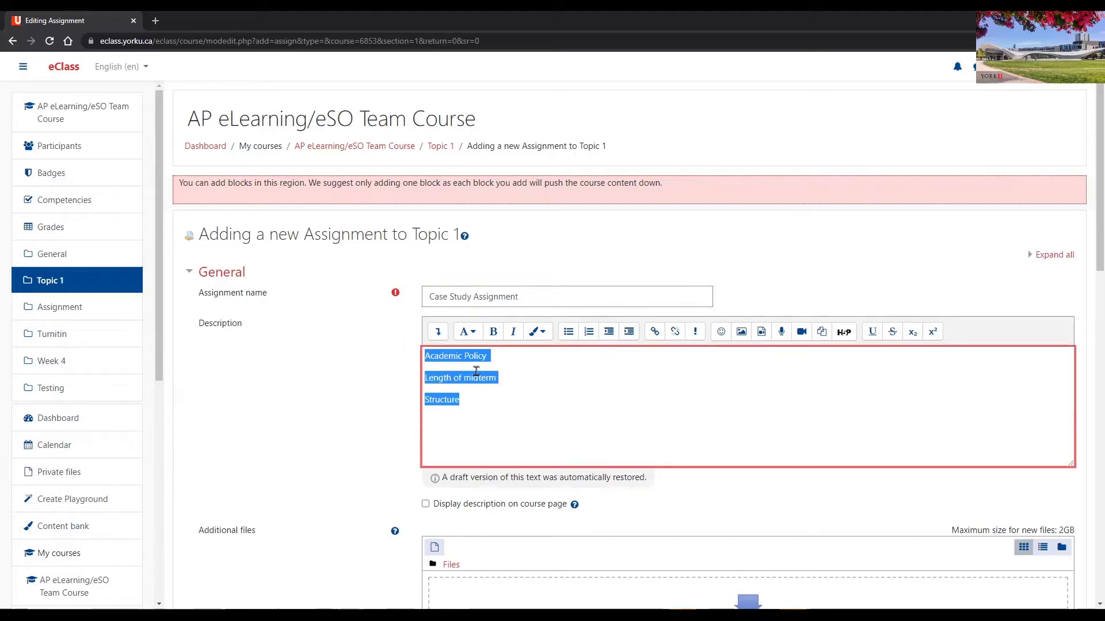
scroll(495, 382, "down", 1)
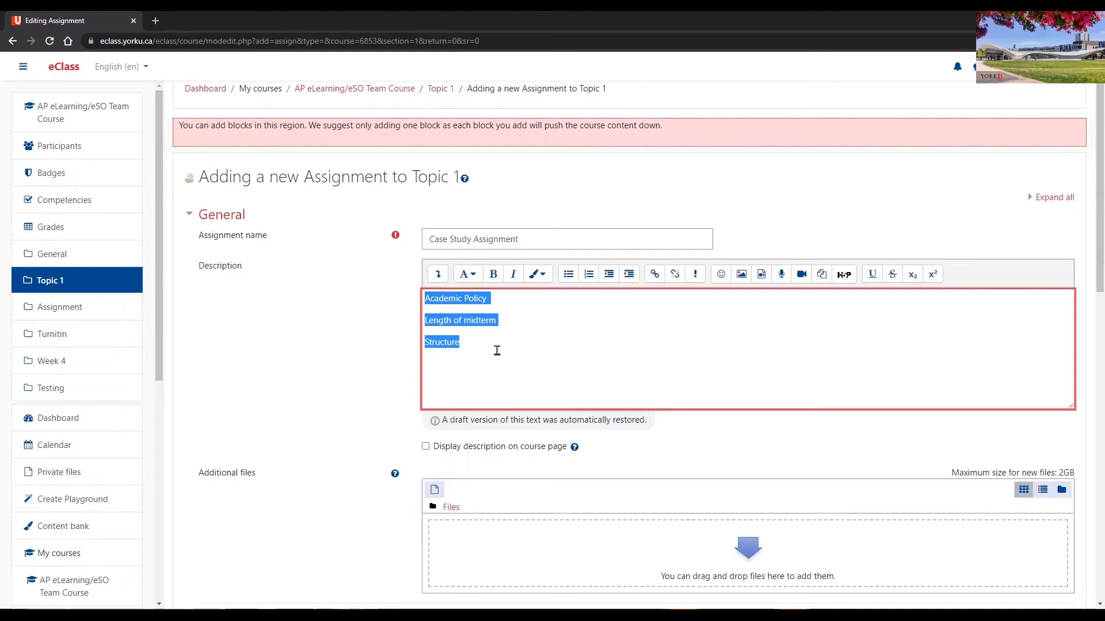
left_click_drag(481, 348, 422, 297)
type("This is an exam subject to the strict YorkU policy on academic honesty. By taking this exam, you confirm that you will at all times adhere to the academic honesty rules and policies laid by the instructor, the School of Information Technology and York University Senate's Academic Integrity Policy. This is a closed book assignment.")
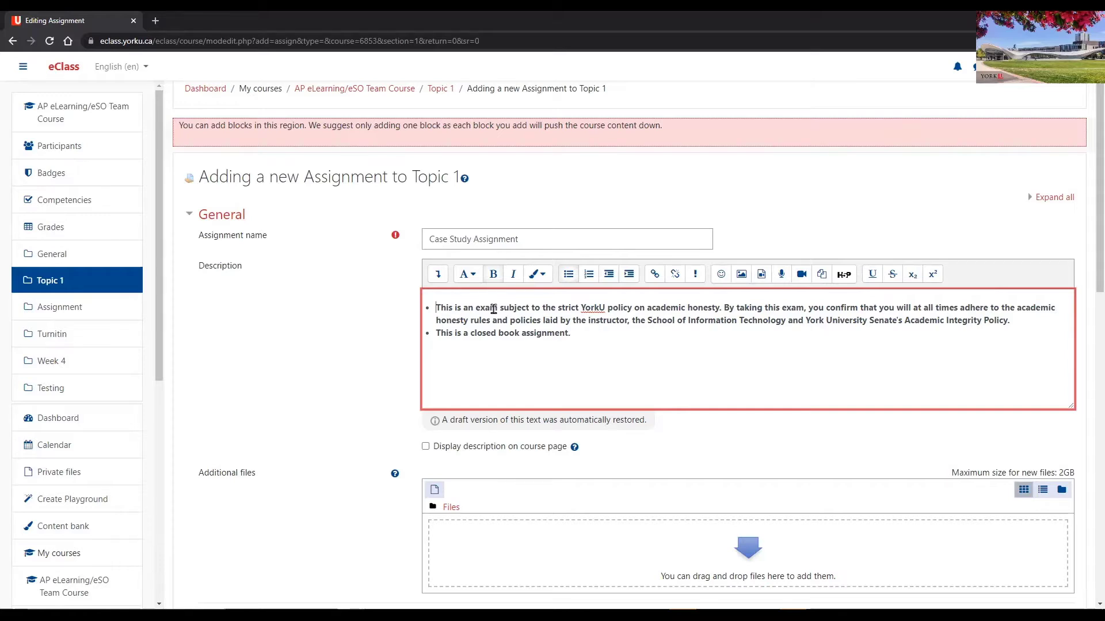
double_click(499, 309)
type("assignment")
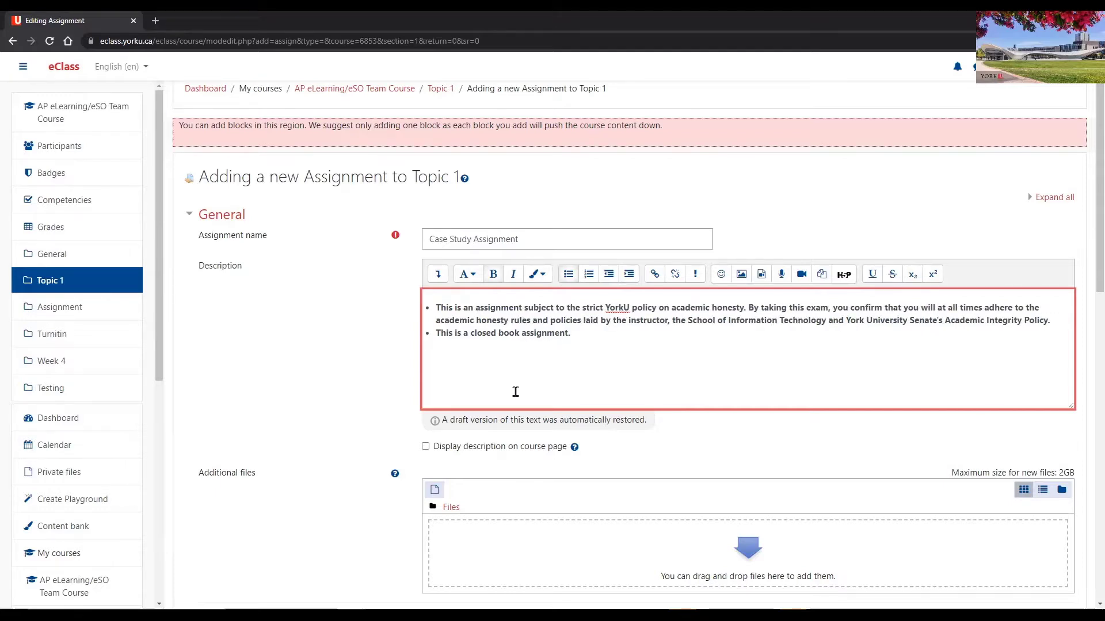
- Examine the Additional files area and the availability settings below the description
scroll(506, 385, "down", 3)
scroll(485, 367, "down", 1)
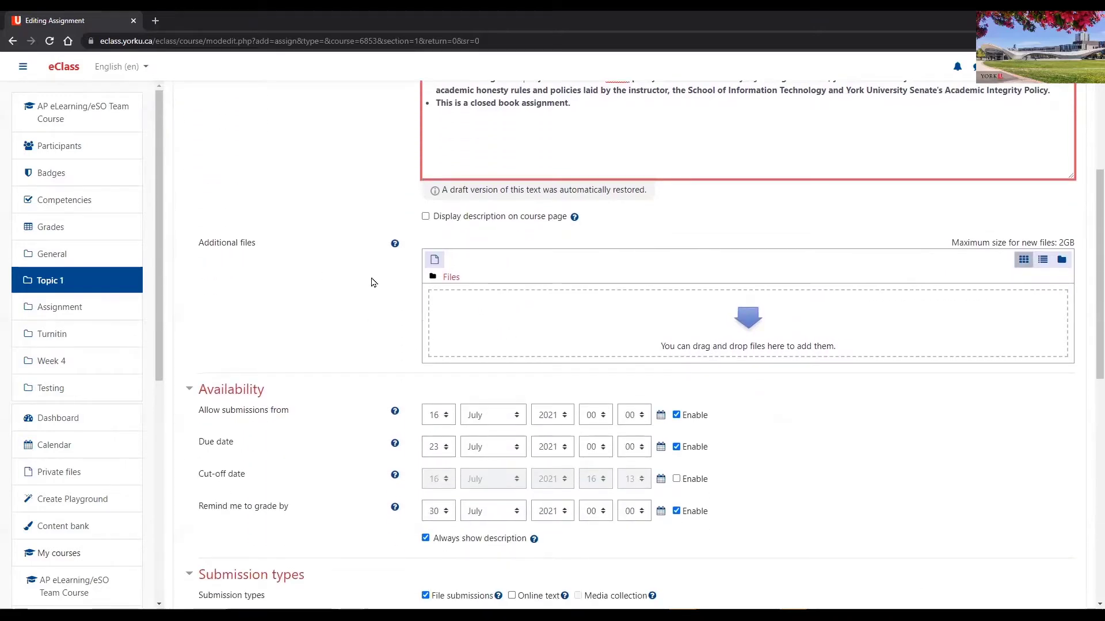
scroll(368, 283, "down", 1)
scroll(633, 288, "up", 1)
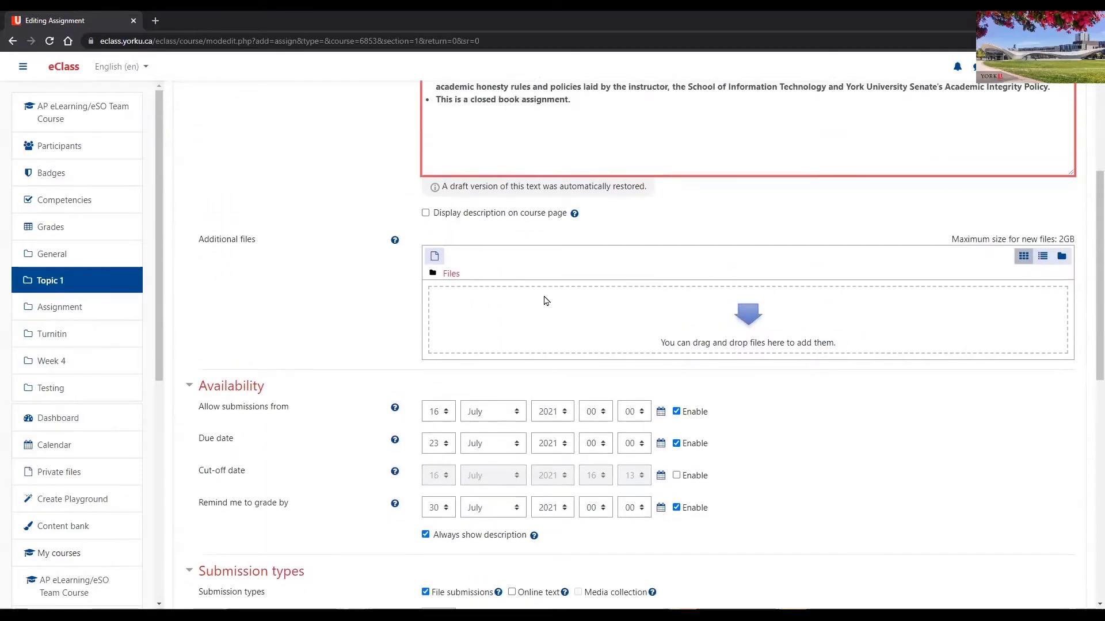
scroll(575, 298, "down", 1)
scroll(575, 305, "up", 1)
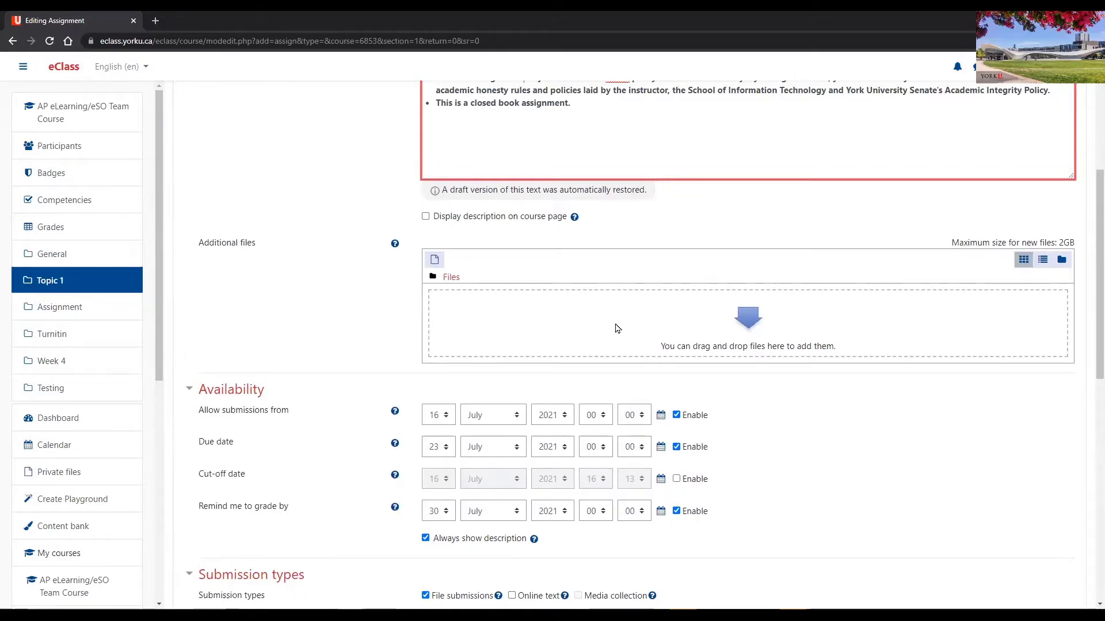
scroll(535, 313, "up", 1)
scroll(495, 325, "down", 1)
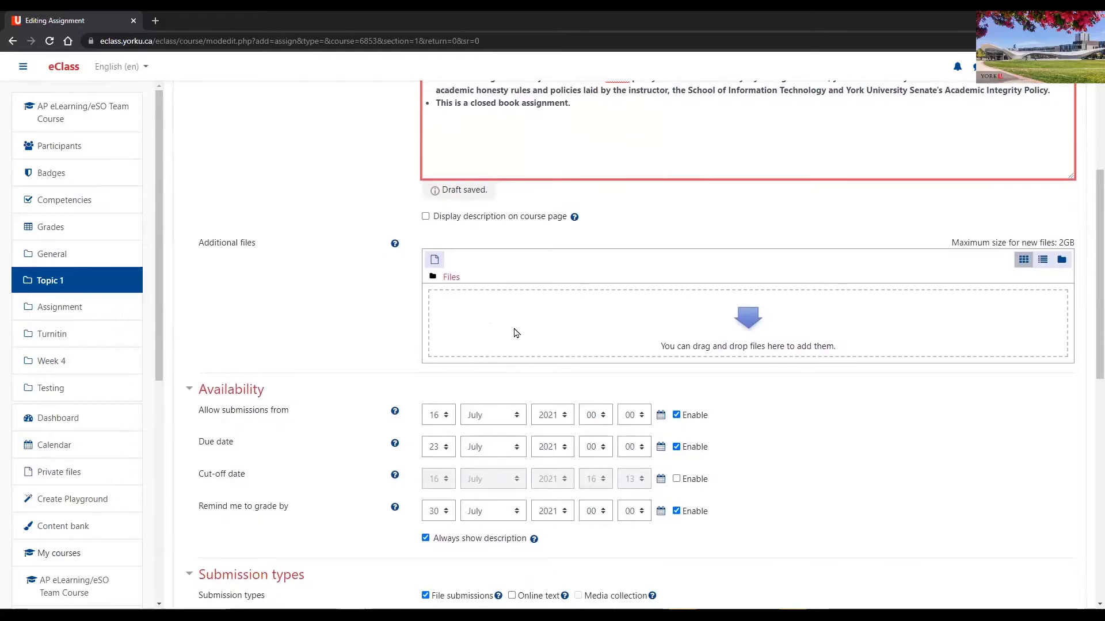
scroll(500, 320, "down", 1)
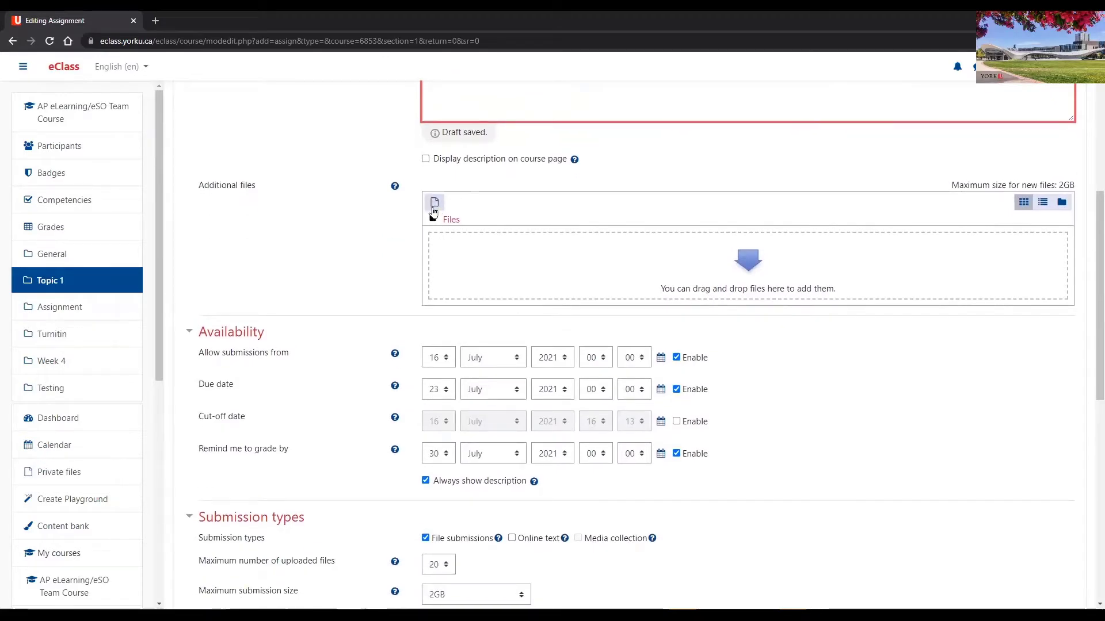
- Review the upload form for additional files, including its attachment and copyright status fields, and close it without adding a file
left_click(434, 206)
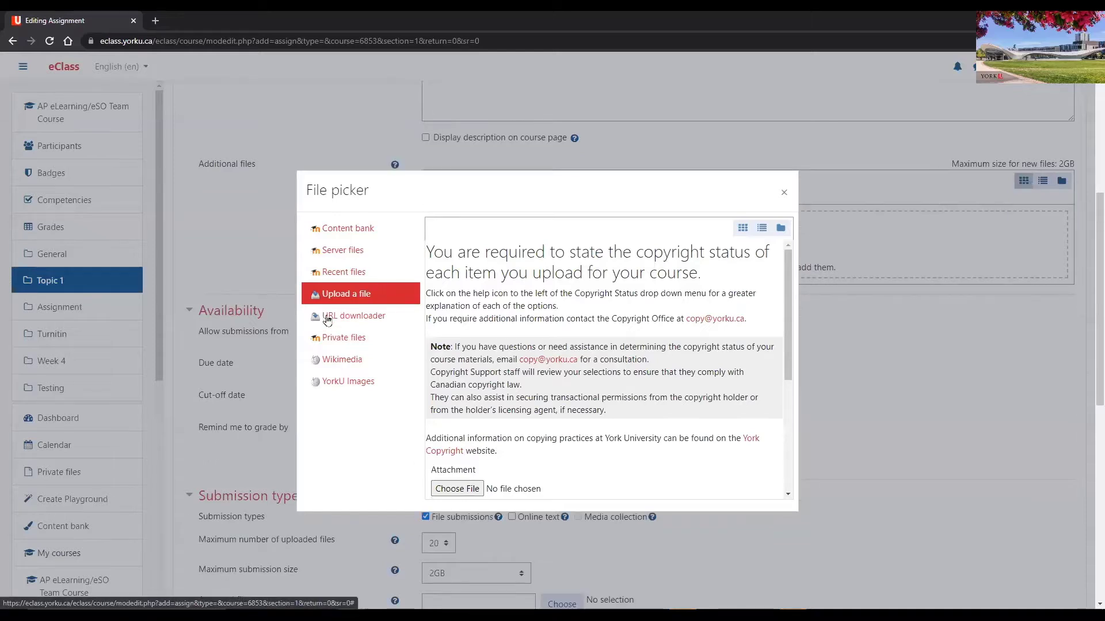
scroll(520, 434, "down", 4)
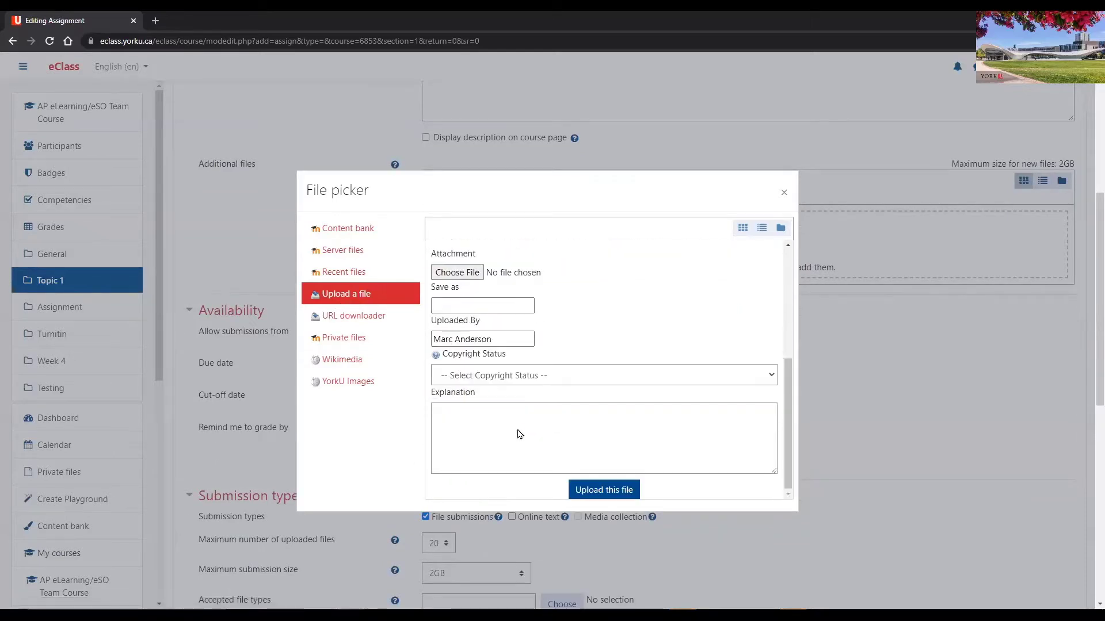
scroll(520, 434, "down", 2)
scroll(612, 380, "up", 1)
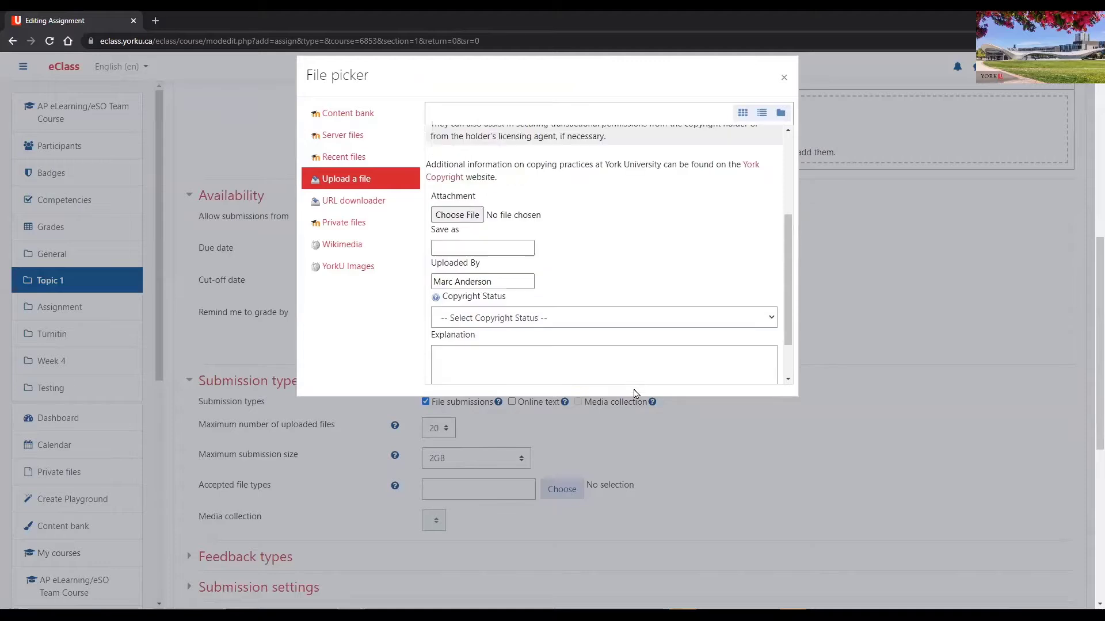
scroll(662, 333, "up", 2)
left_click(783, 77)
scroll(577, 278, "up", 2)
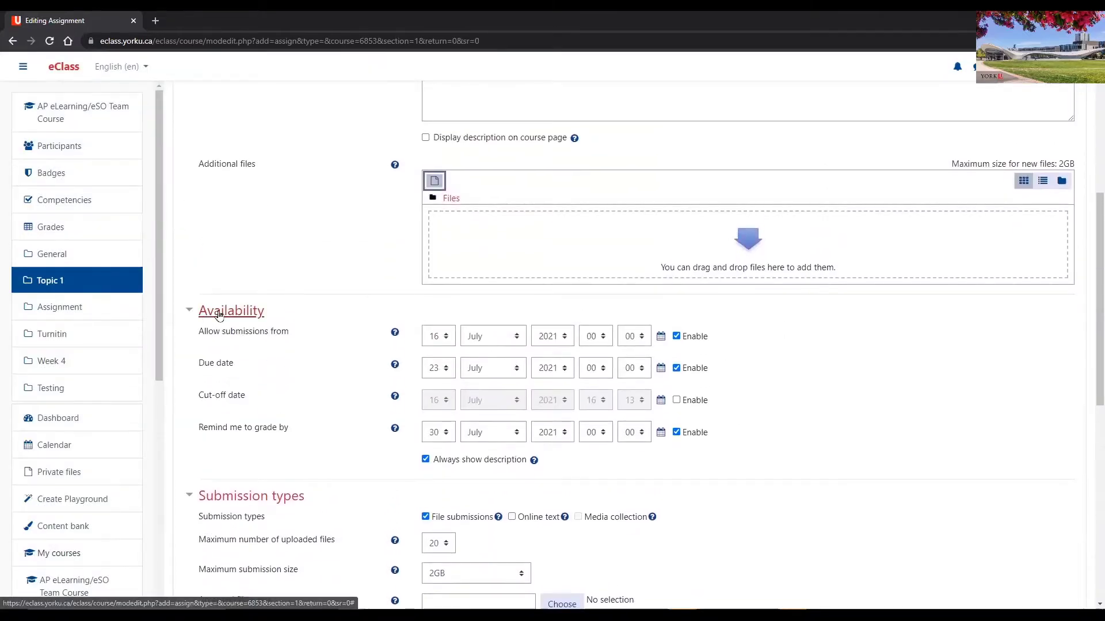
- Try enabling the cut-off date with the day set to 24 July 2021, and disable it again
scroll(261, 407, "down", 2)
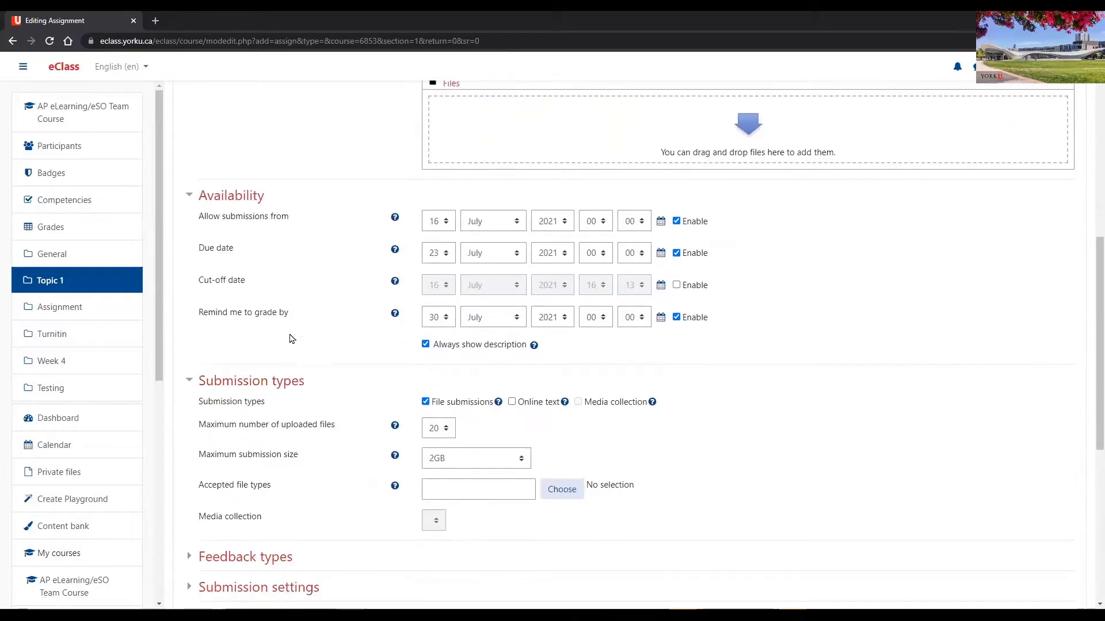
scroll(294, 345, "up", 1)
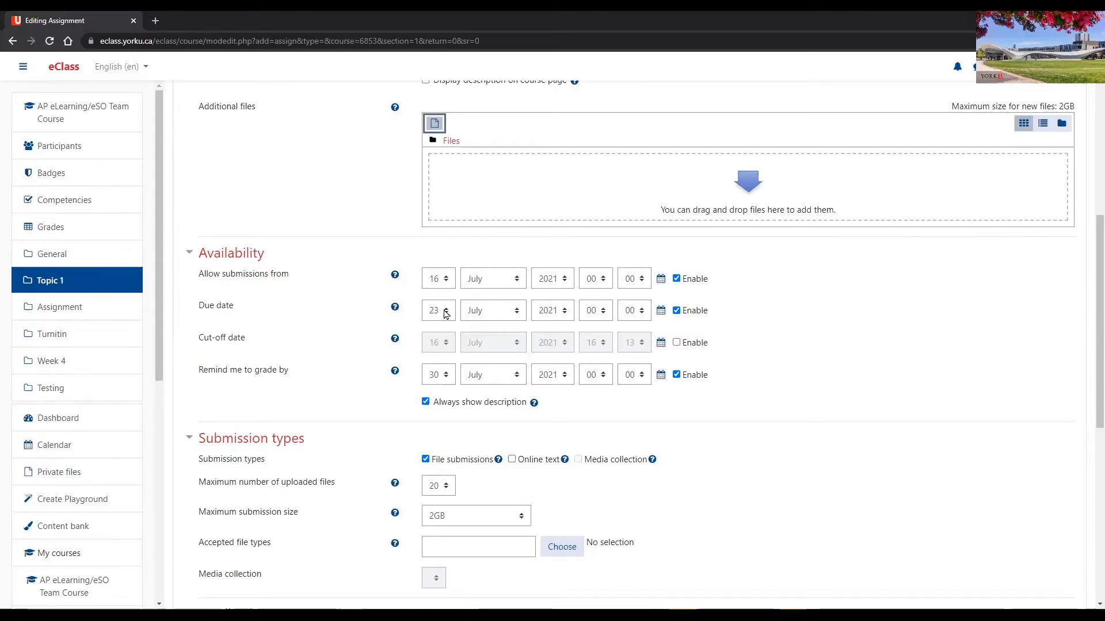
scroll(332, 314, "down", 1)
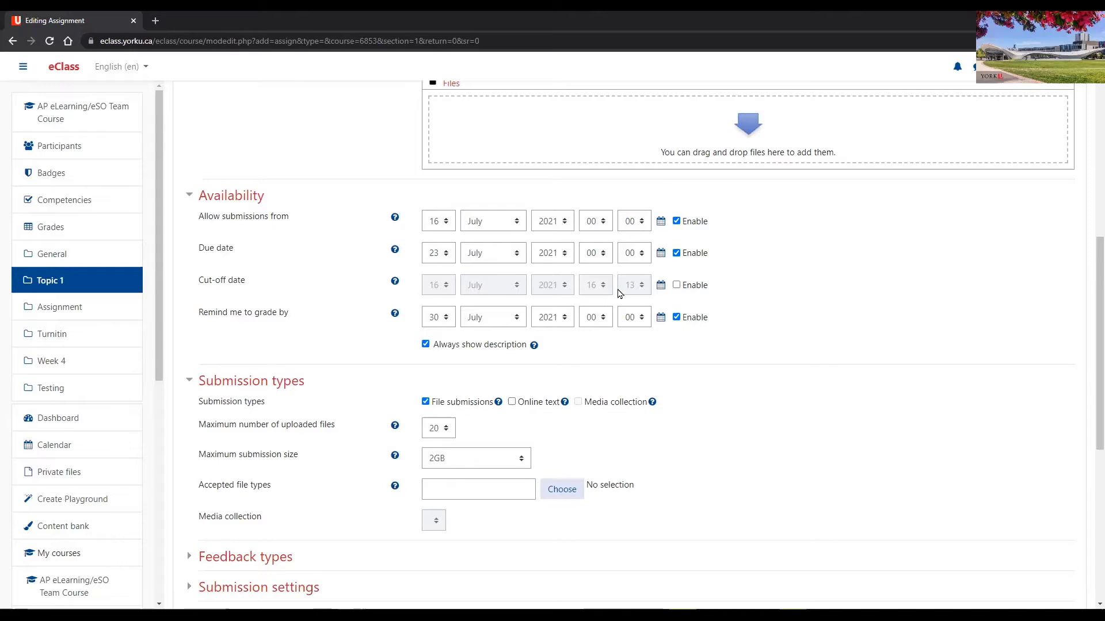
left_click(677, 285)
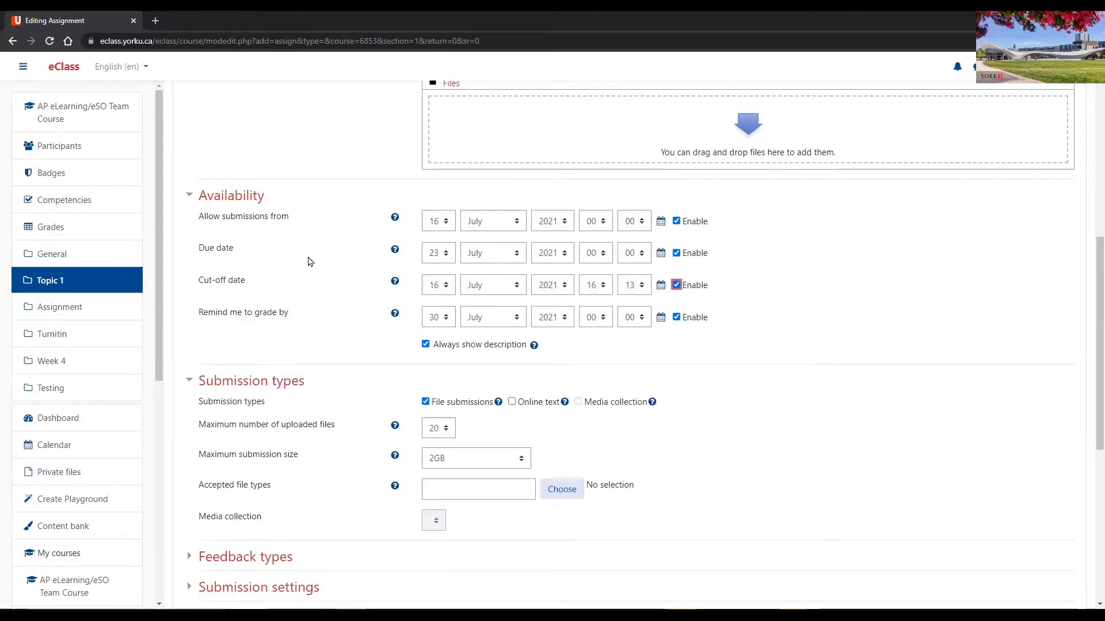
left_click(448, 290)
scroll(437, 484, "down", 2)
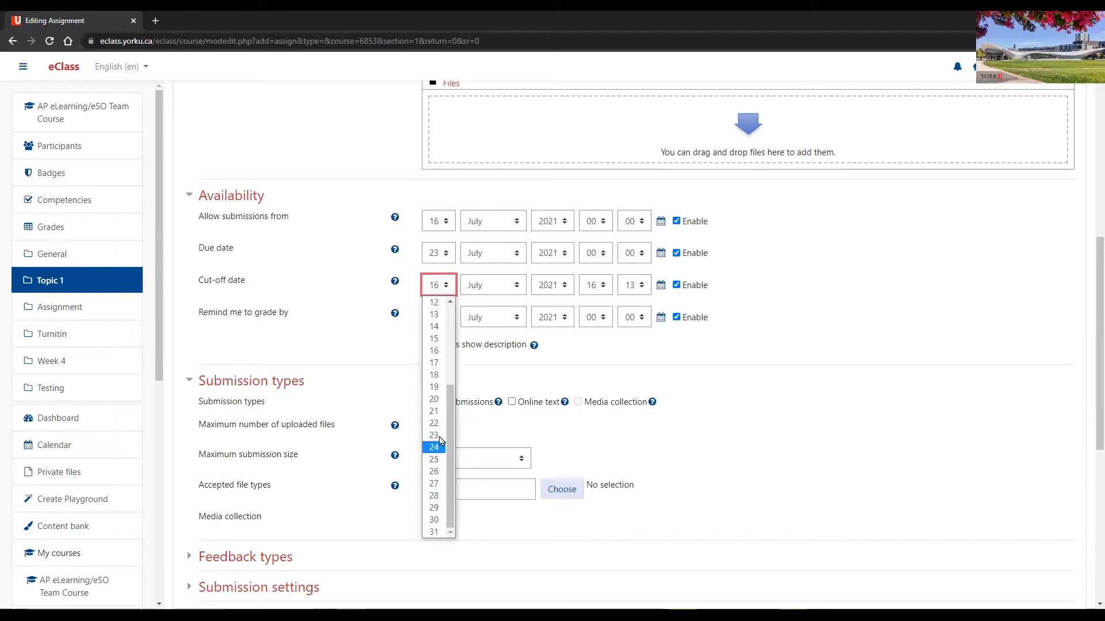
left_click(439, 452)
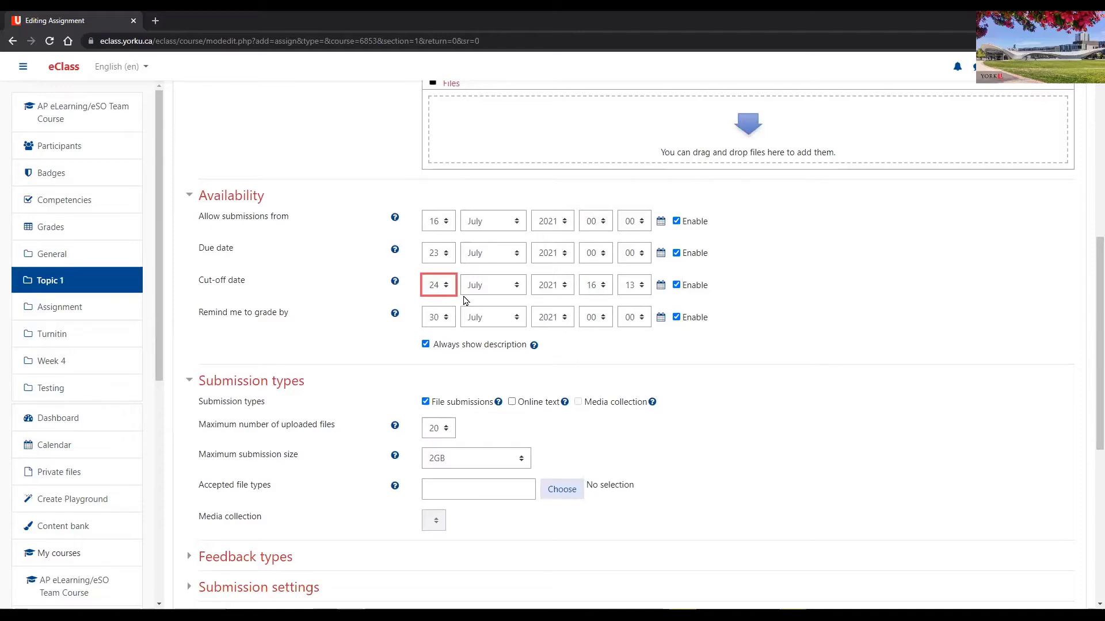
left_click(444, 285)
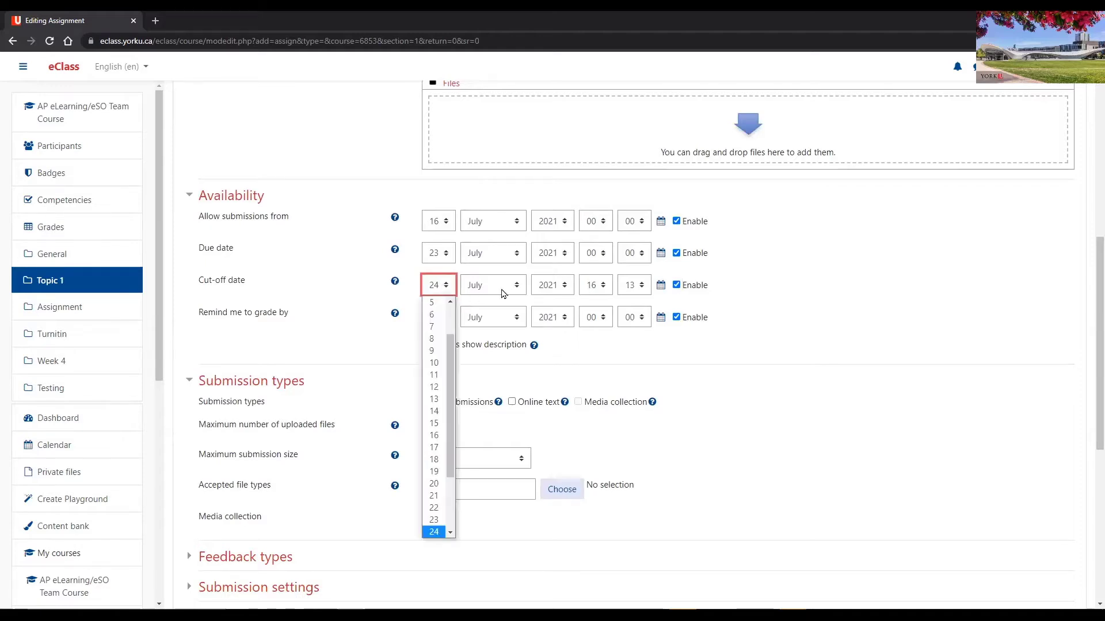
left_click(677, 284)
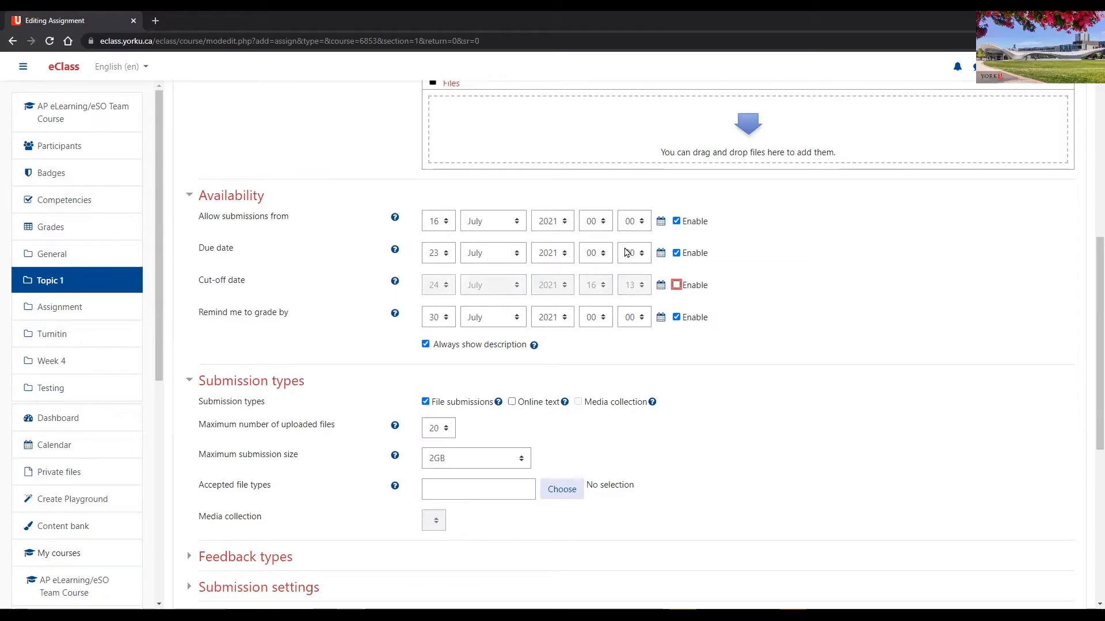
- Set the due date's time to 13:00
left_click(599, 258)
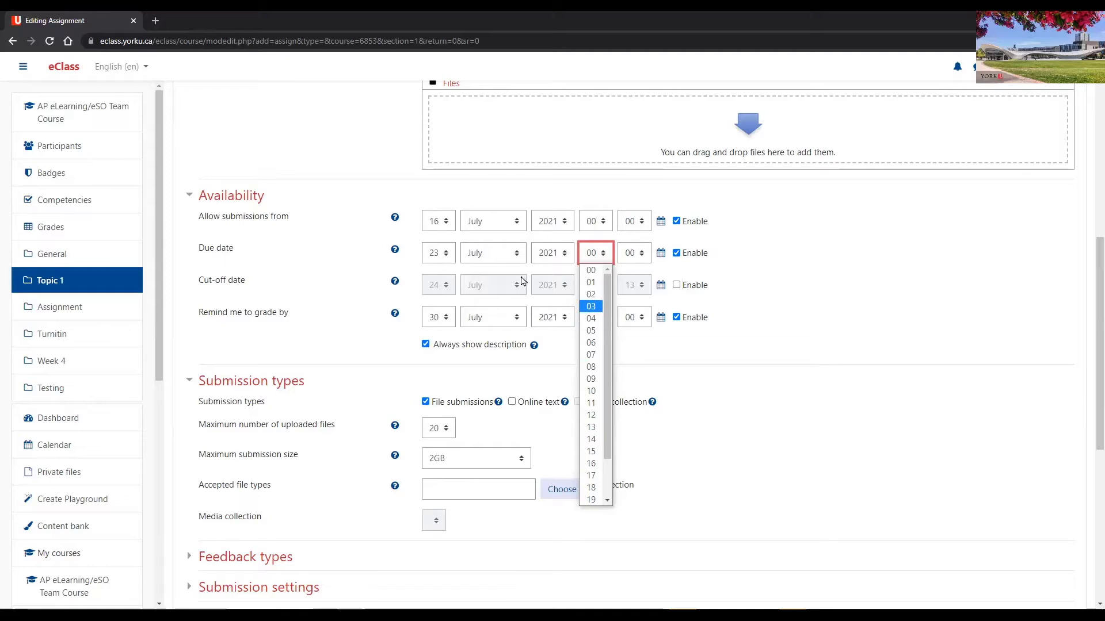
scroll(593, 425, "down", 2)
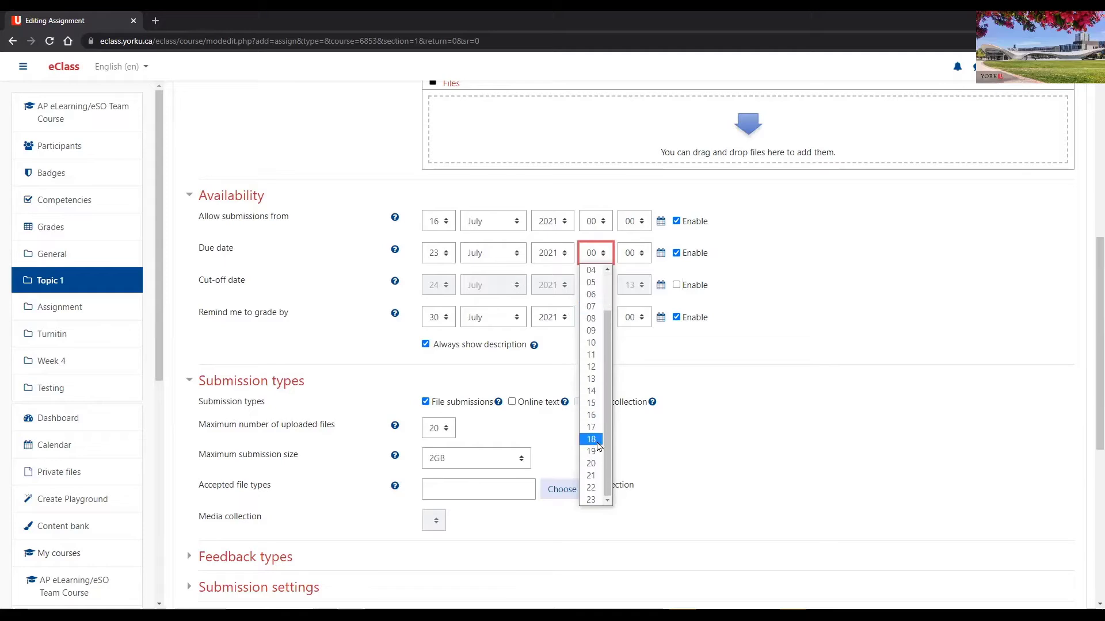
left_click(592, 379)
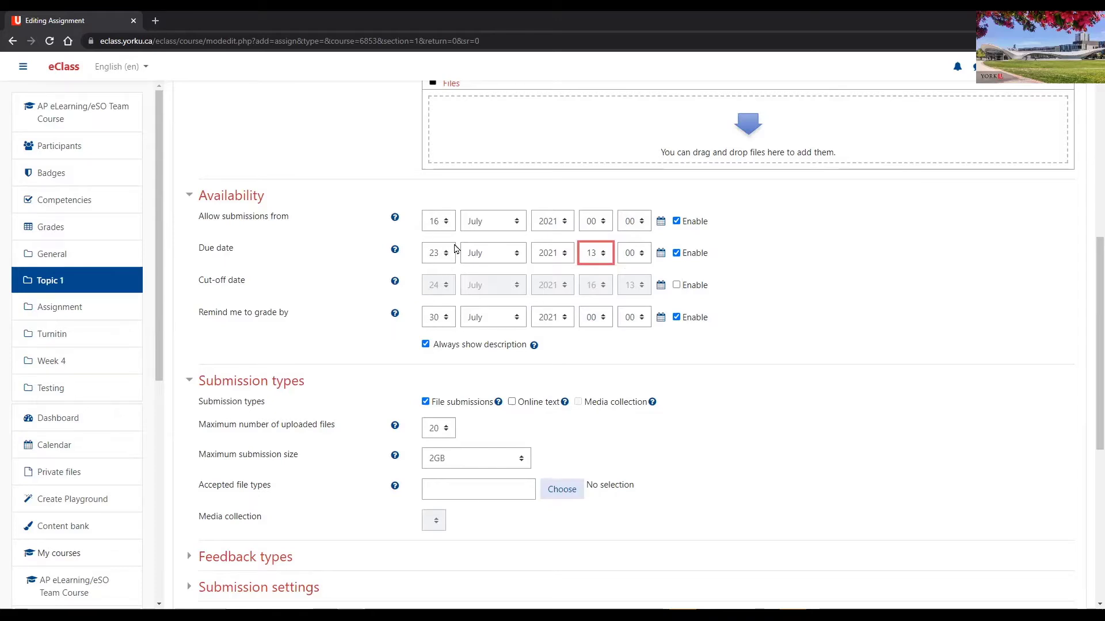
- Set the assignment to allow submissions from 23 July 2021 at 12:00
left_click(437, 222)
scroll(433, 379, "down", 3)
left_click(434, 370)
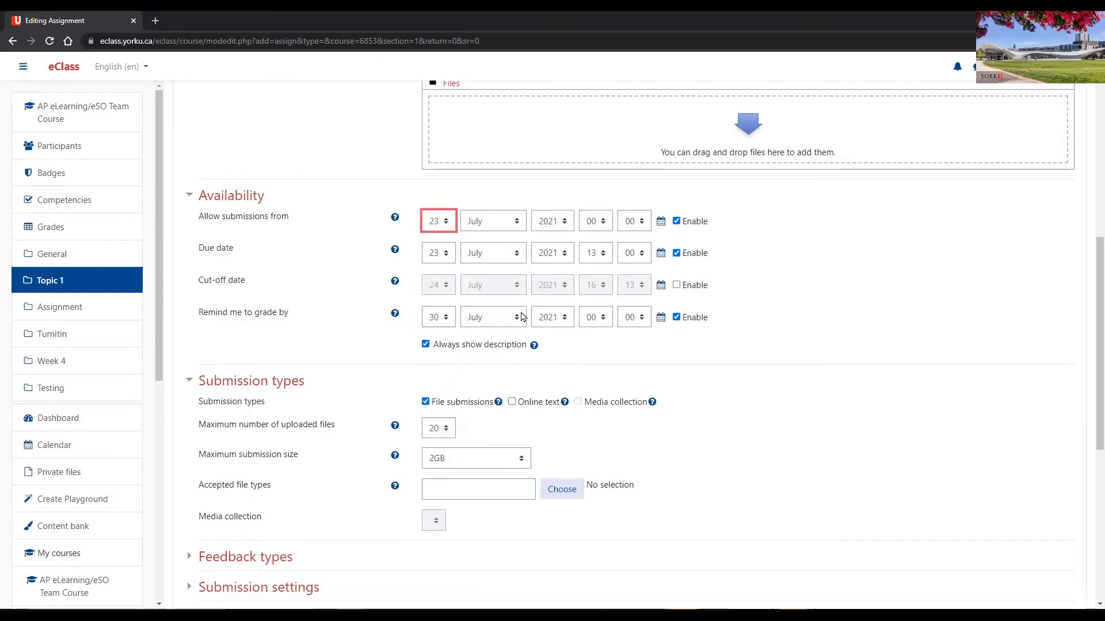
left_click(598, 221)
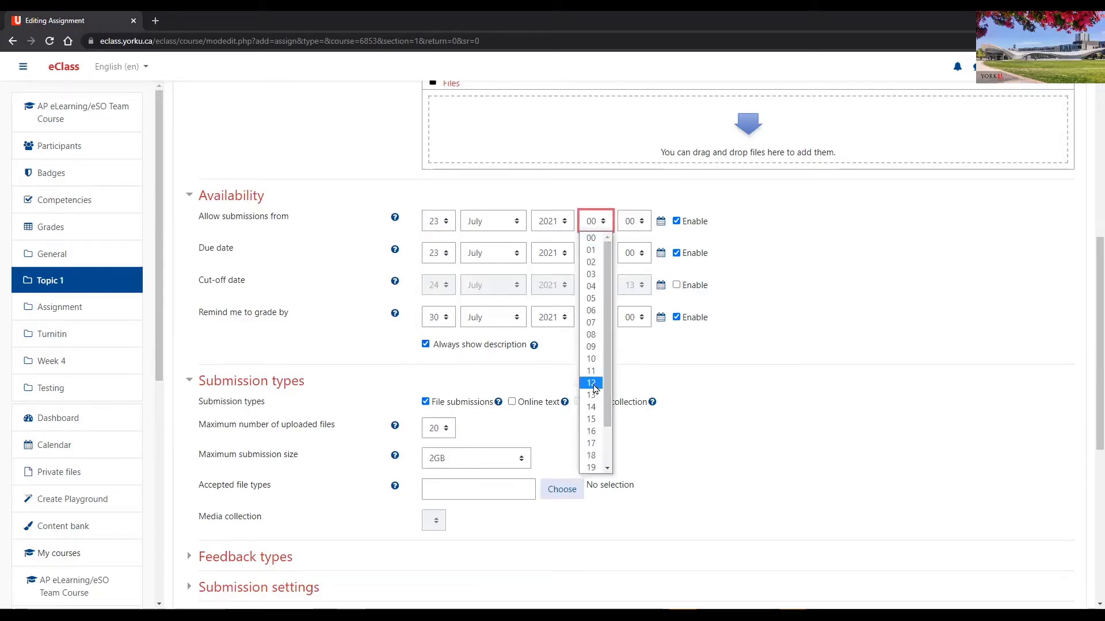
left_click(592, 382)
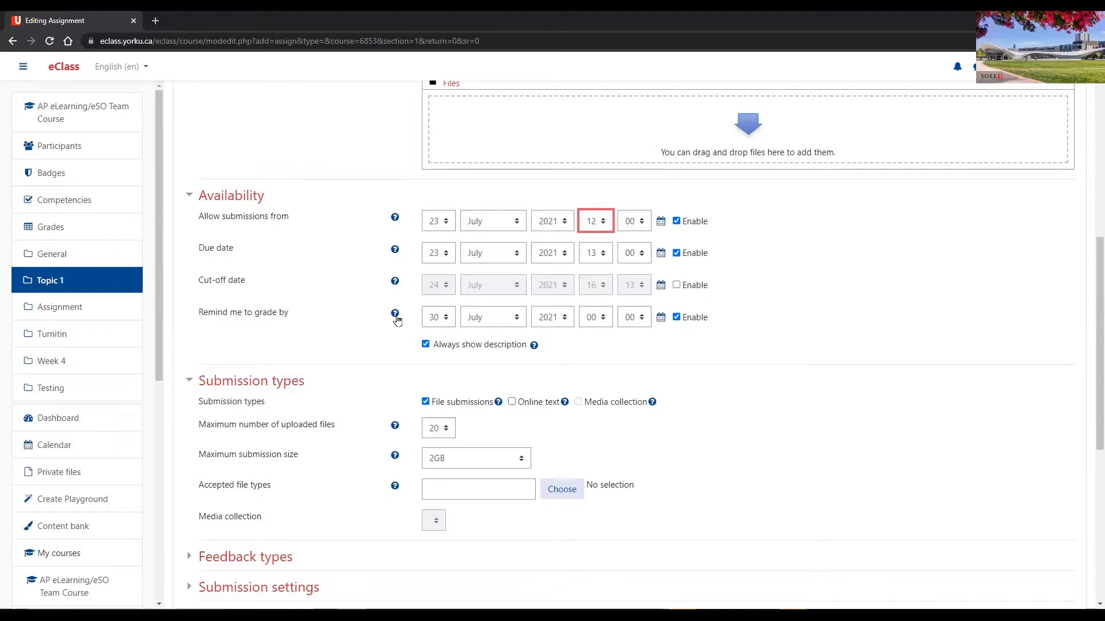
- Disable the assignment's "Remind me to grade by" date in the availability settings
scroll(333, 348, "down", 2)
scroll(326, 337, "up", 2)
scroll(290, 371, "down", 2)
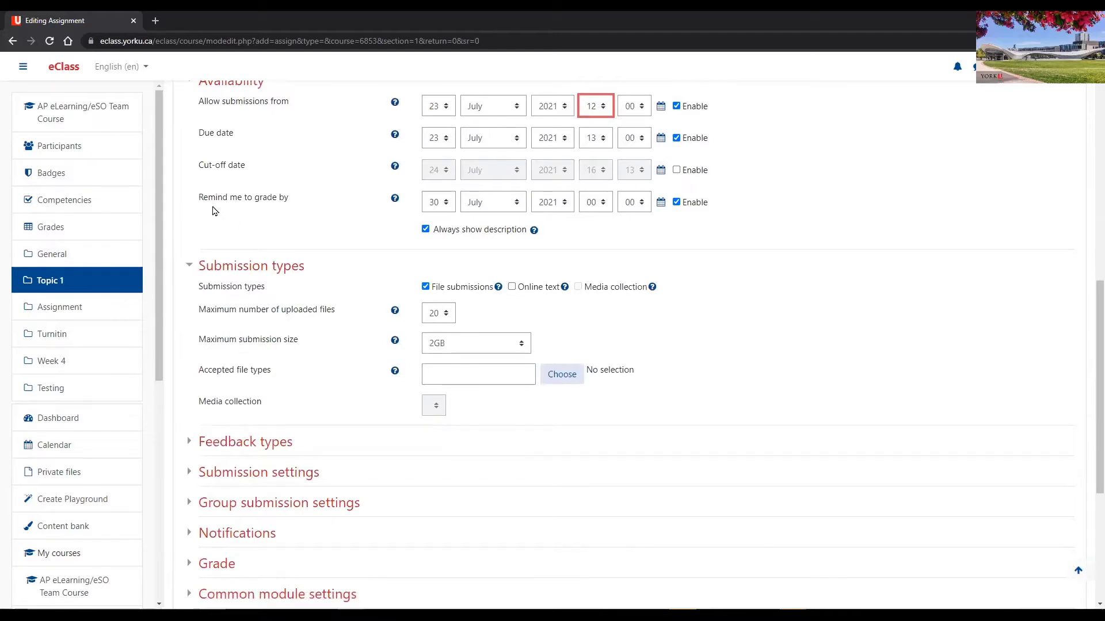
left_click(676, 202)
scroll(643, 234, "up", 1)
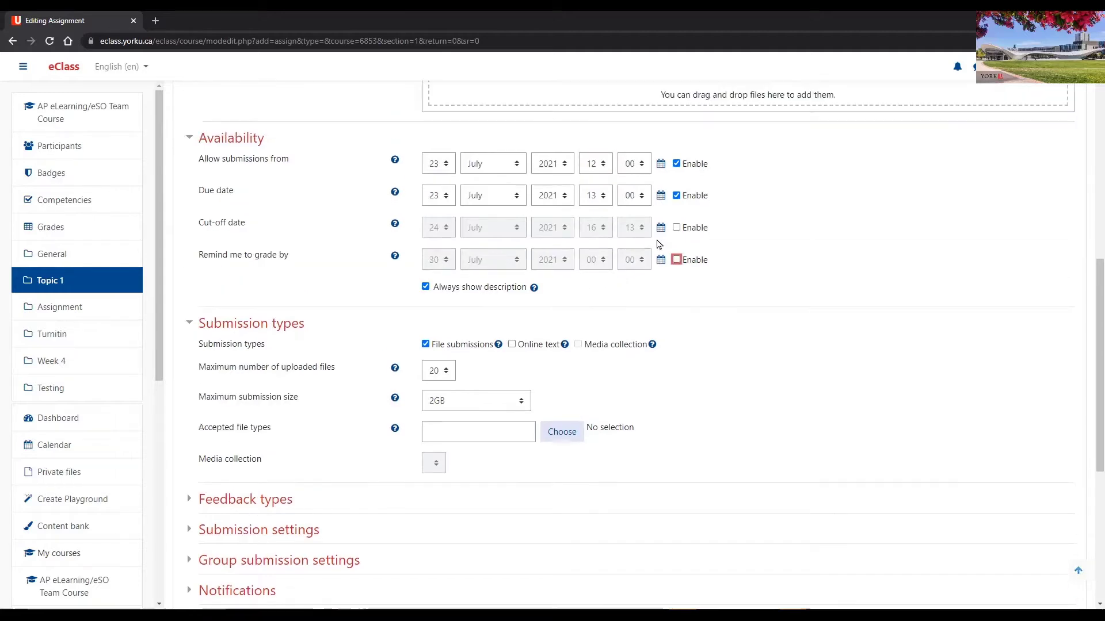
scroll(685, 274, "up", 2)
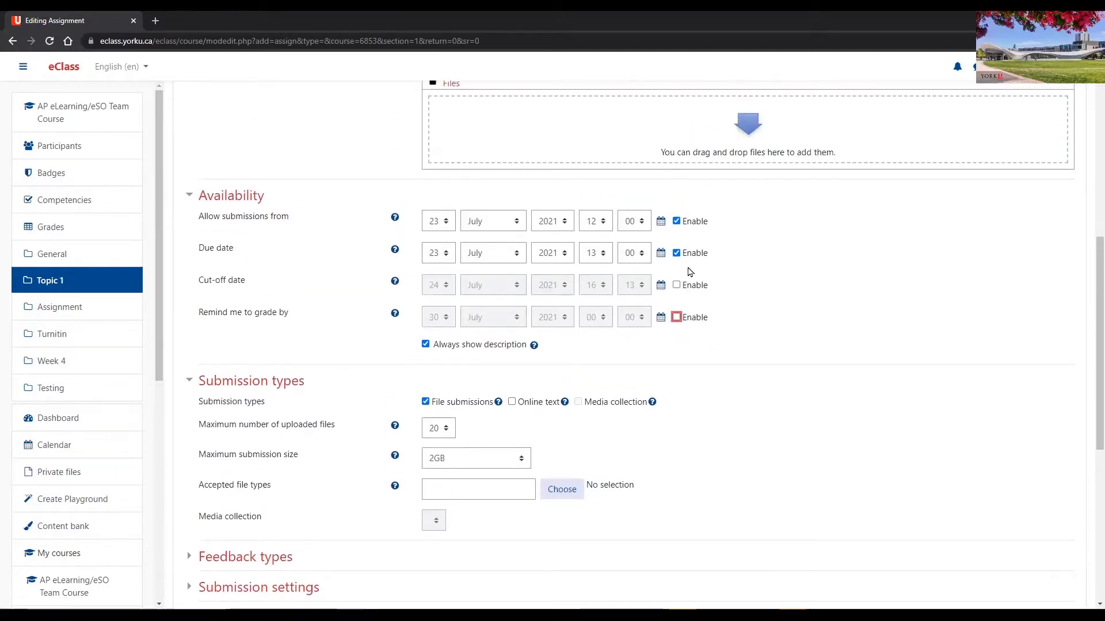
scroll(719, 305, "up", 1)
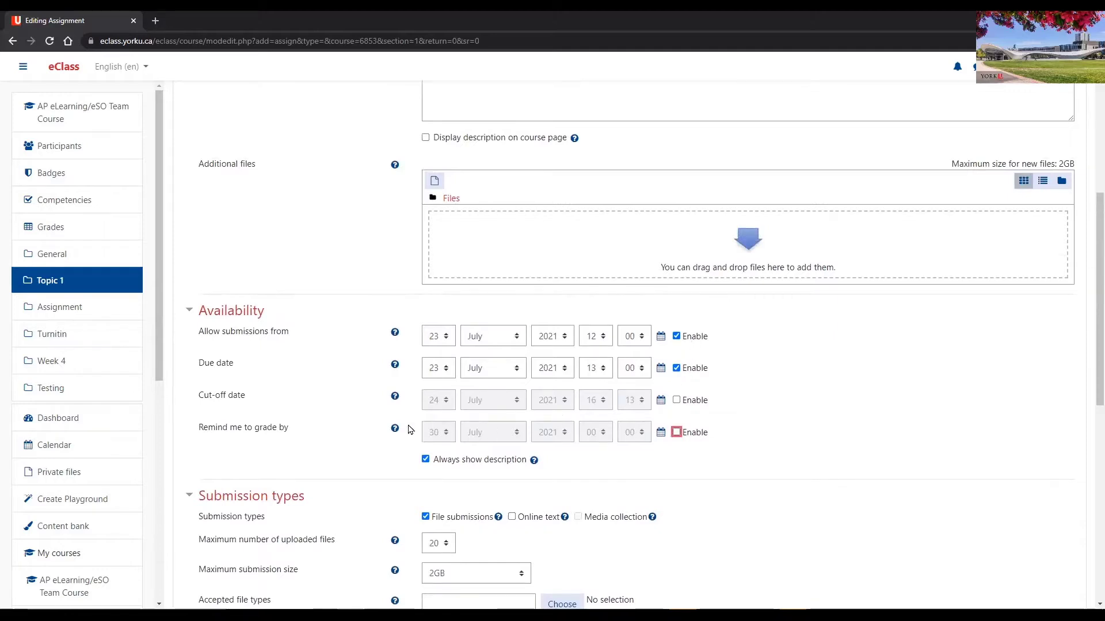
- Read the help for the "Always show description" option and close it
scroll(403, 458, "down", 1)
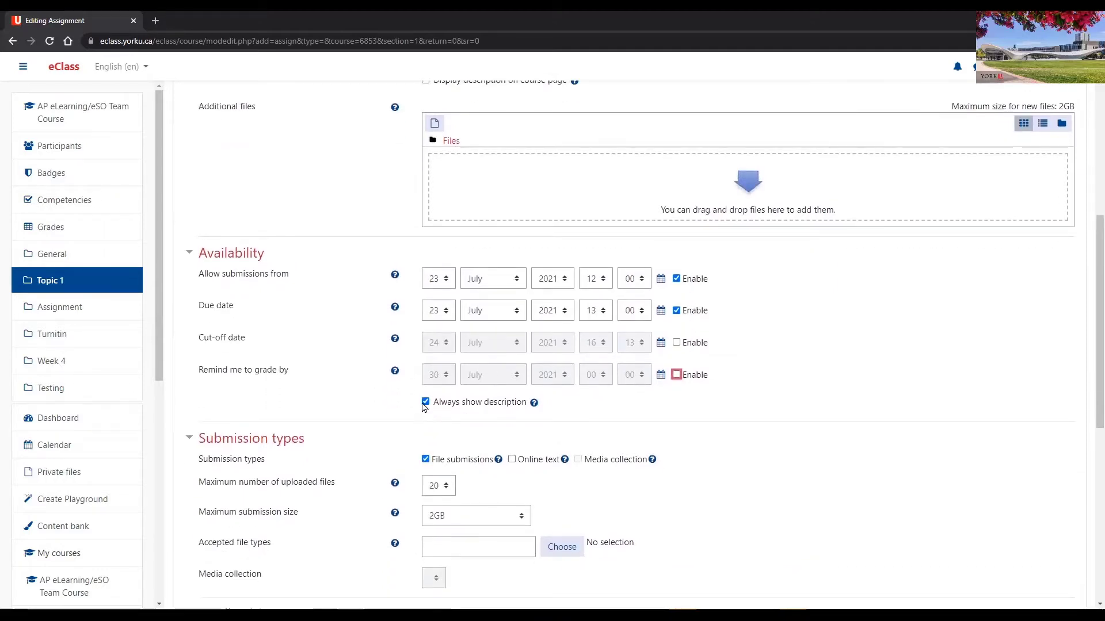
left_click(536, 405)
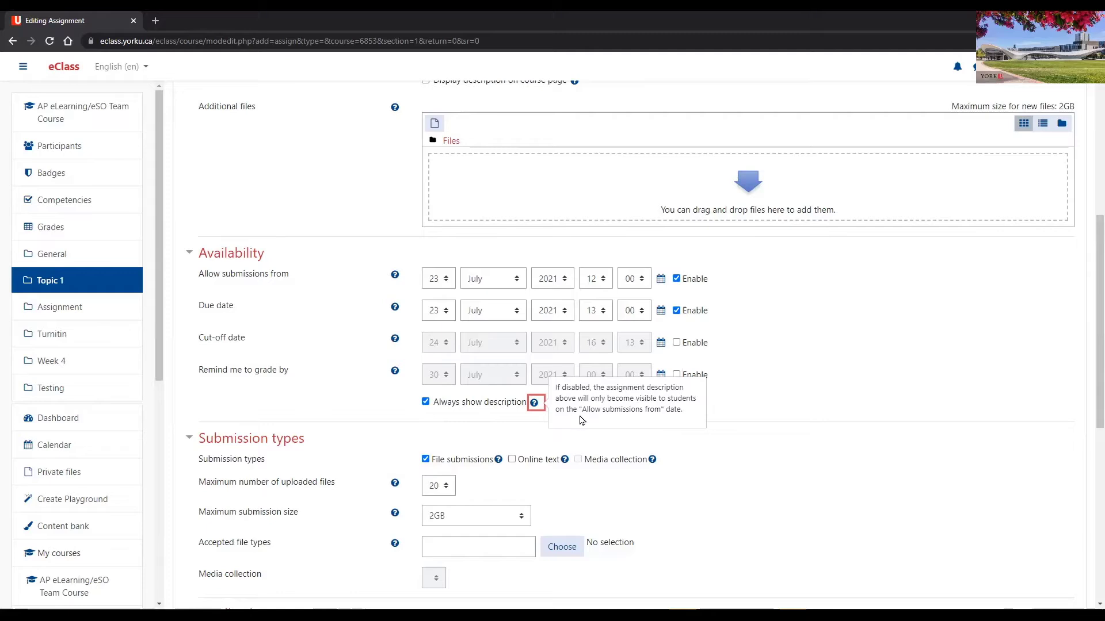
left_click(344, 406)
- Try enabling online text as a submission type, and disable it again
scroll(345, 412, "down", 3)
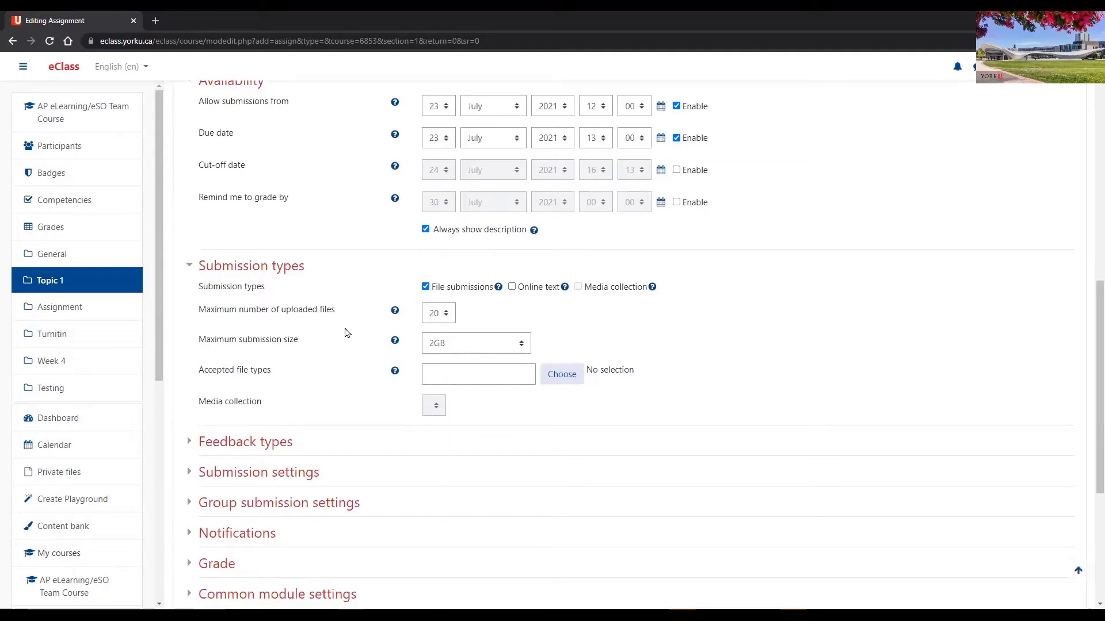
scroll(308, 320, "down", 1)
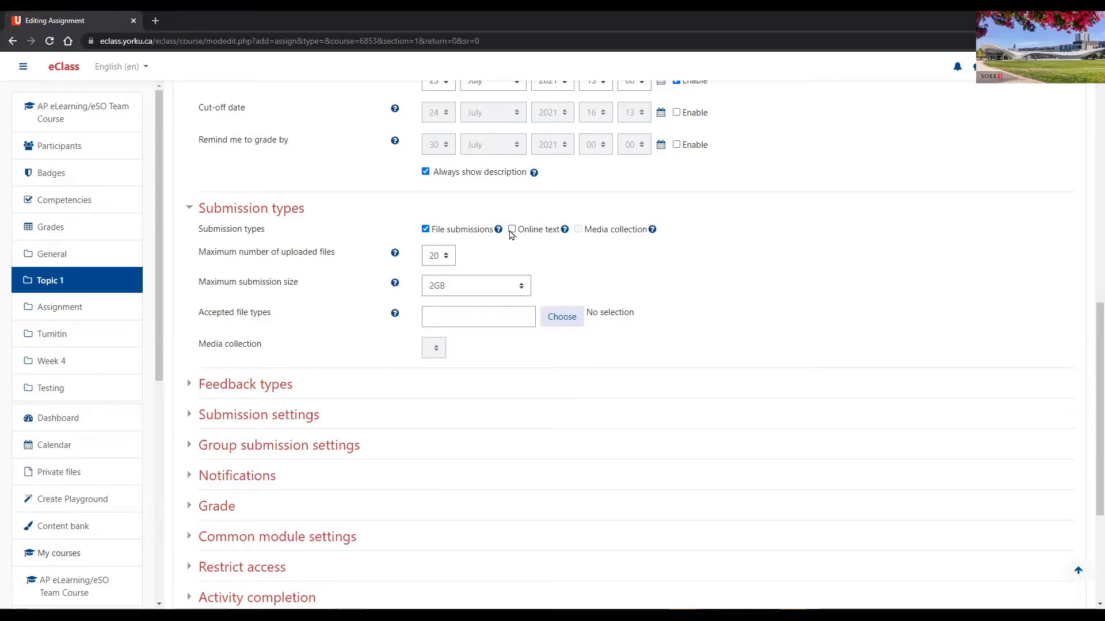
left_click(512, 230)
left_click(512, 229)
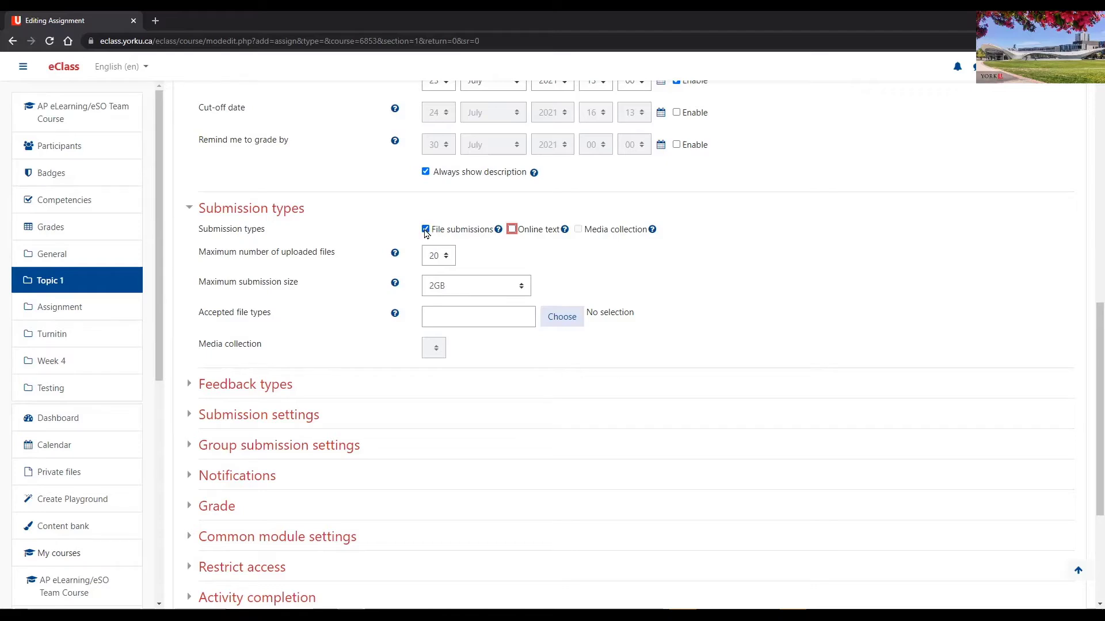
- Limit submissions to a maximum of 1 uploaded file and a maximum submission size of 100MB
scroll(305, 308, "down", 1)
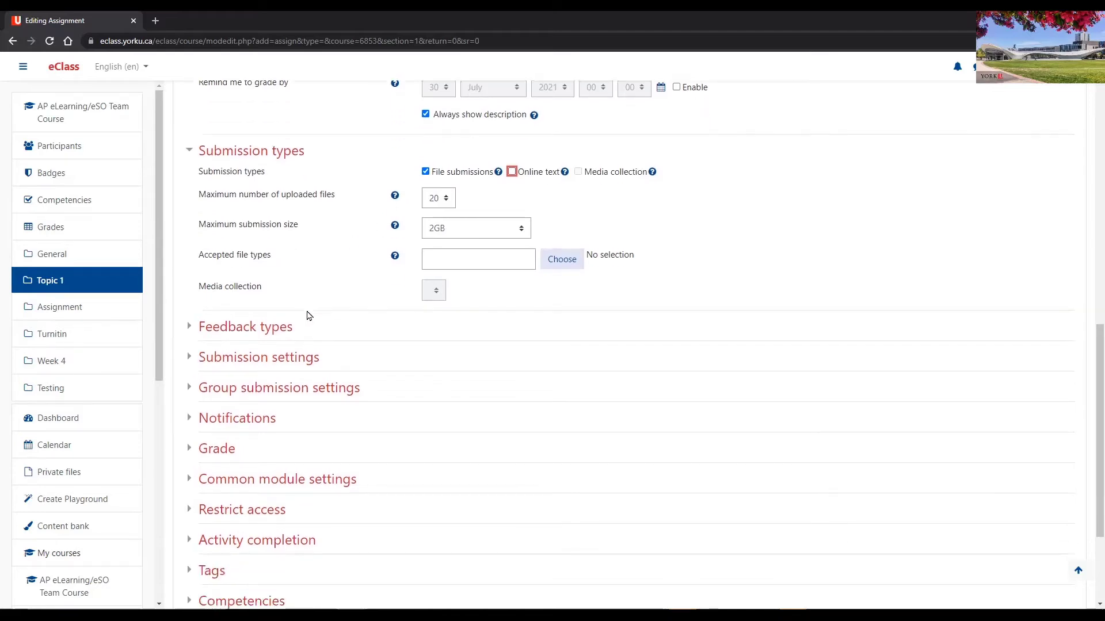
left_click(442, 200)
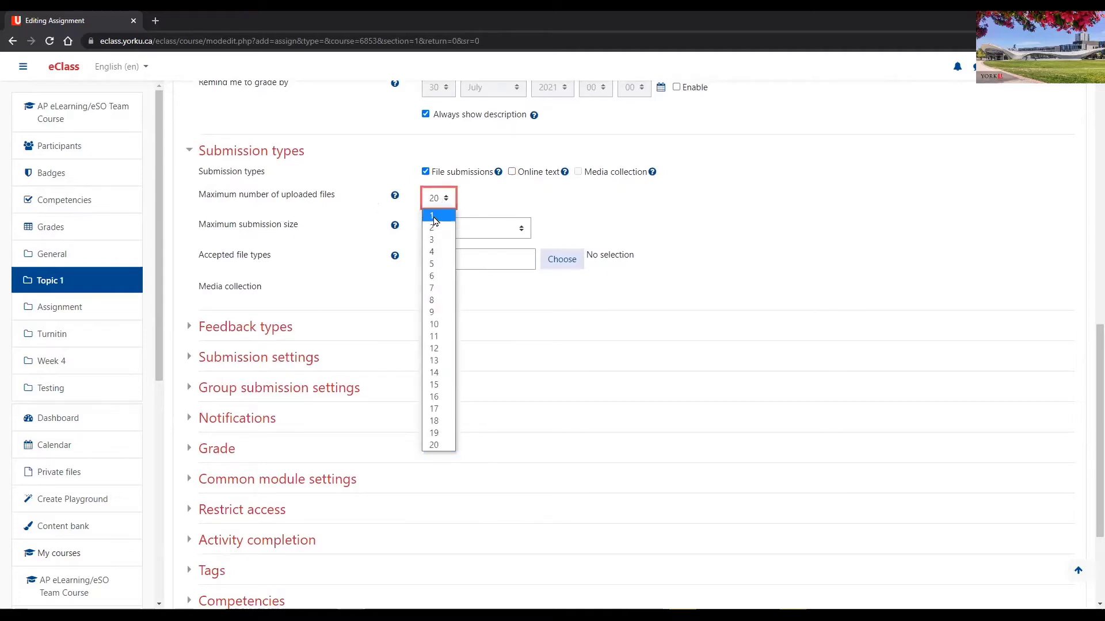
left_click(434, 217)
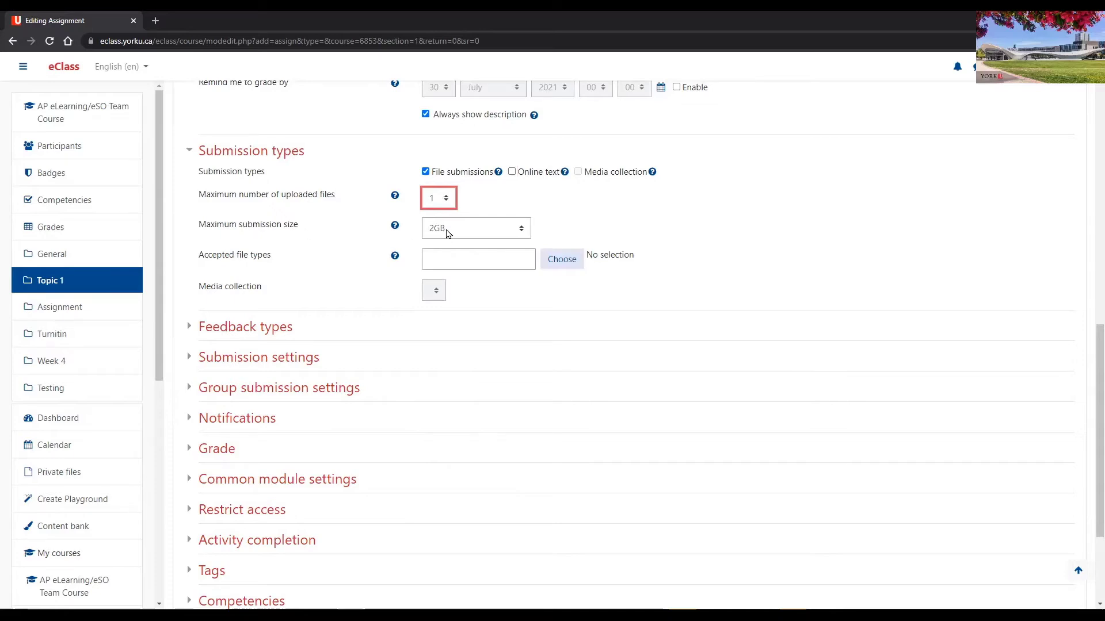
left_click(448, 232)
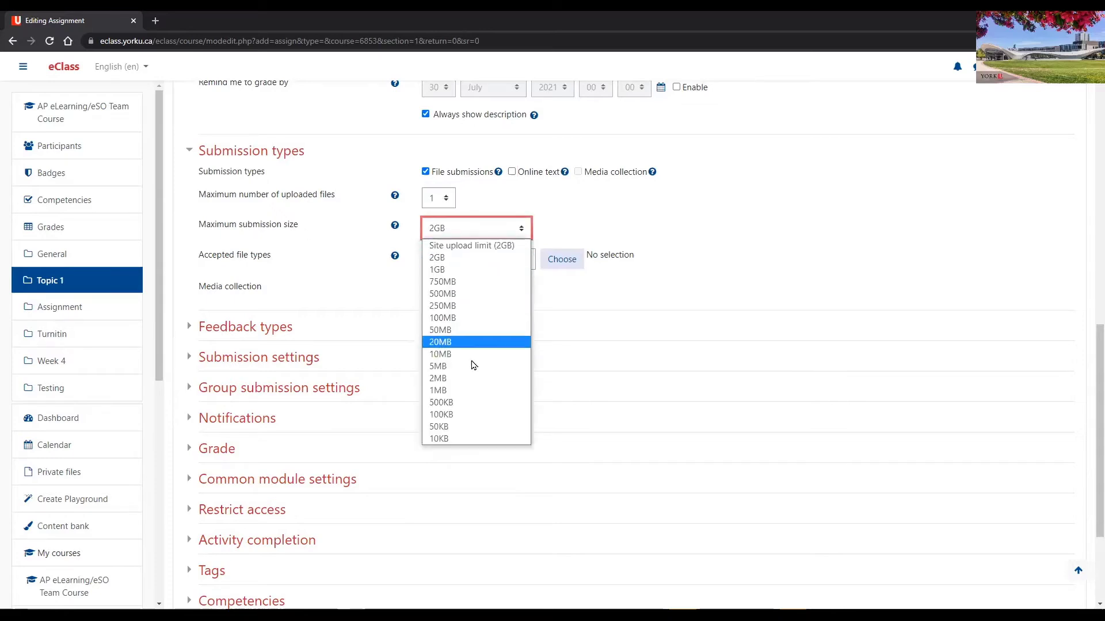
left_click(449, 322)
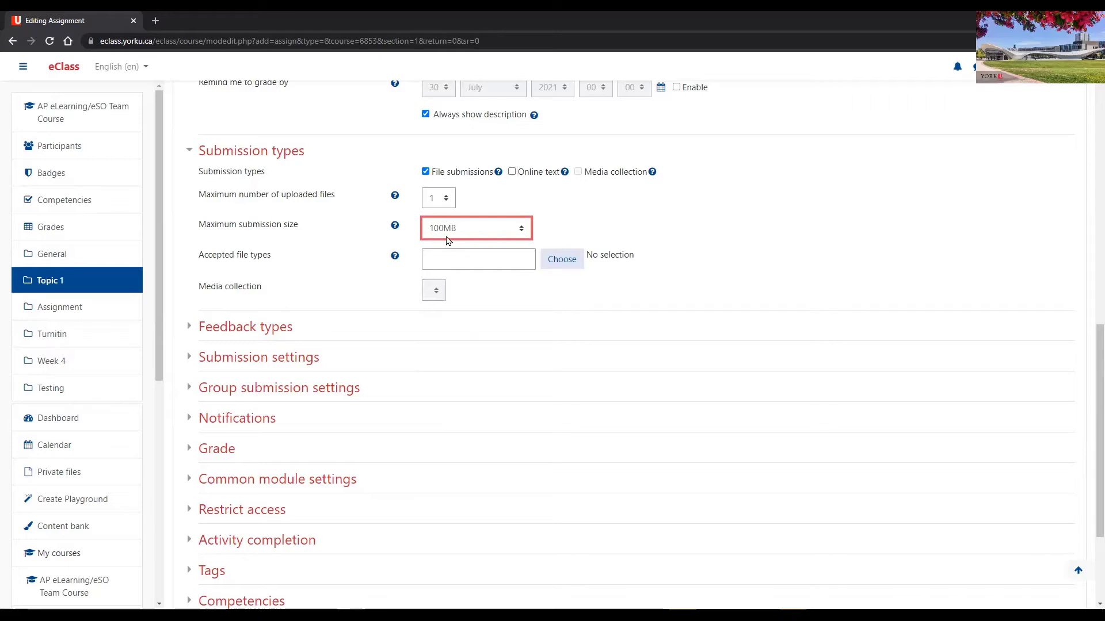
- Restrict the accepted file types to PDF (.pdf), Word 2007 (.docx) and Word (.doc) documents, and save the selection
left_click(560, 265)
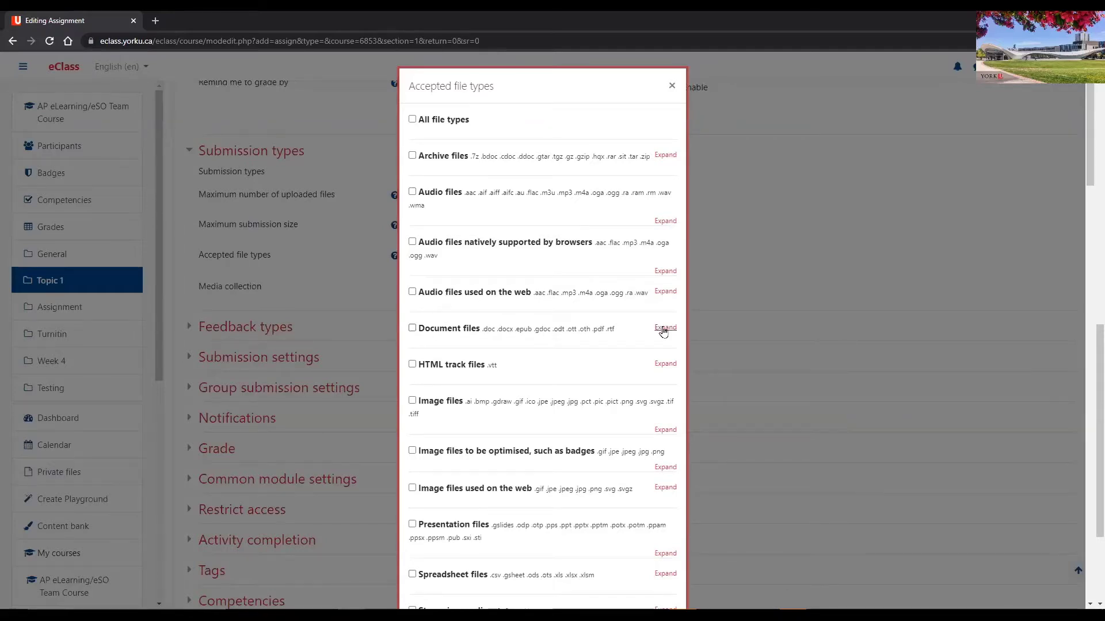
left_click(664, 329)
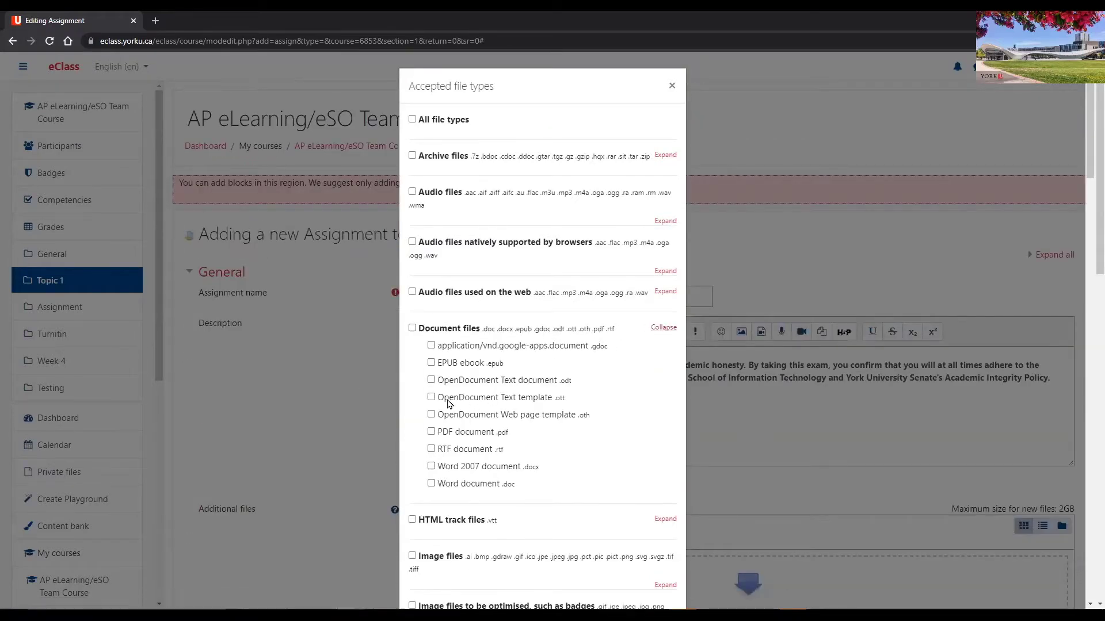
left_click(433, 486)
left_click(431, 467)
left_click(431, 432)
scroll(552, 458, "down", 15)
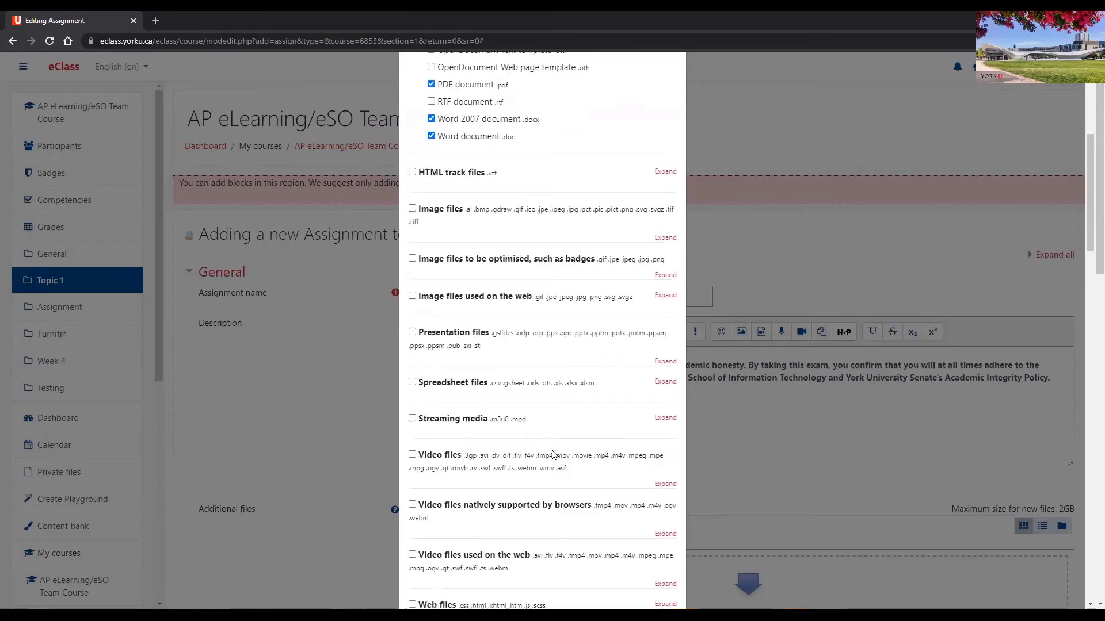
scroll(575, 495, "down", 10)
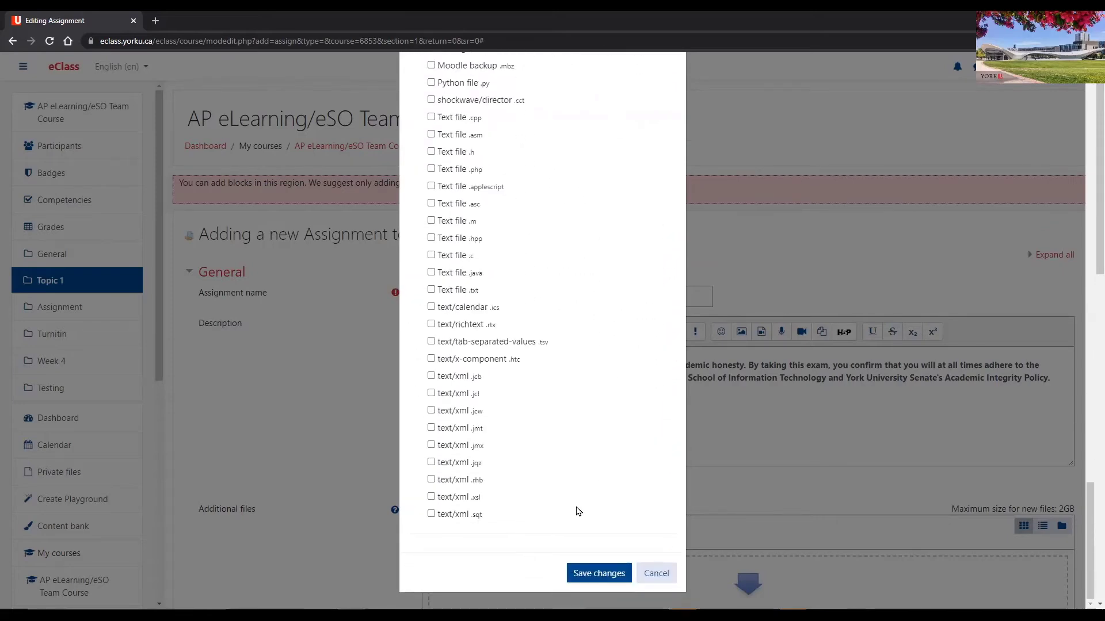
left_click(592, 572)
scroll(507, 461, "up", 1)
scroll(454, 461, "down", 1)
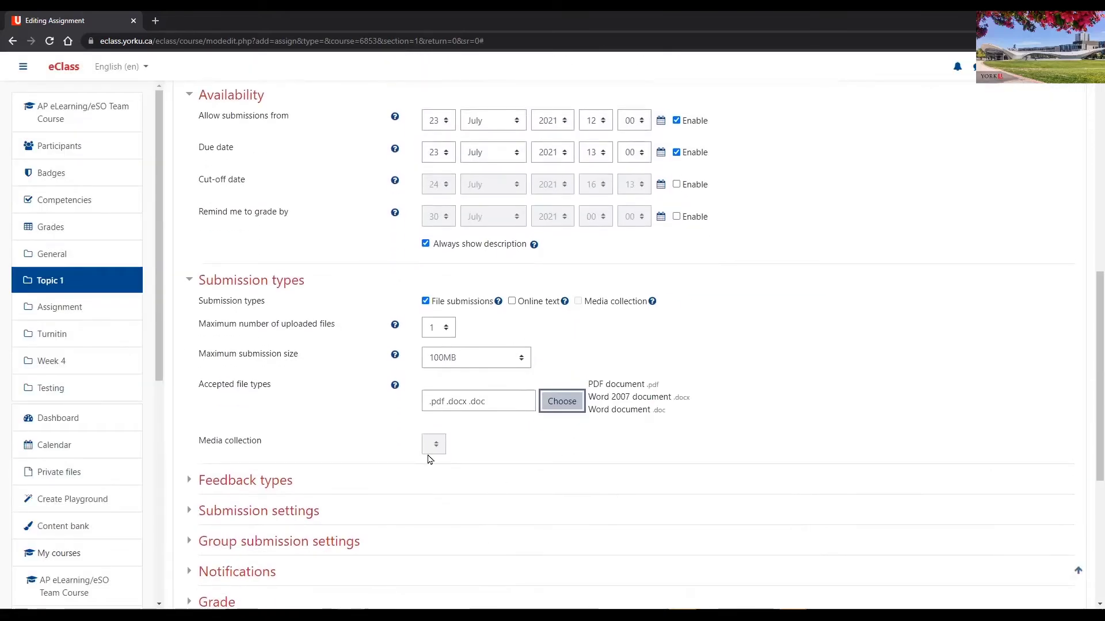
scroll(334, 441, "down", 2)
scroll(342, 441, "up", 2)
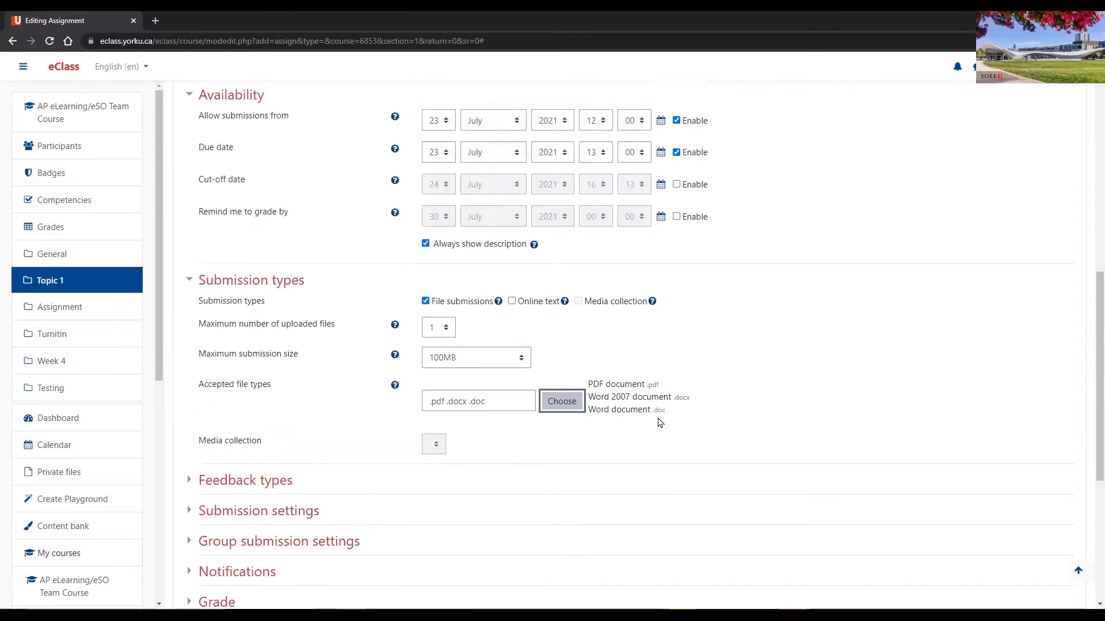
- Expand all sections of the assignment settings form
scroll(660, 423, "up", 10)
scroll(516, 365, "down", 1)
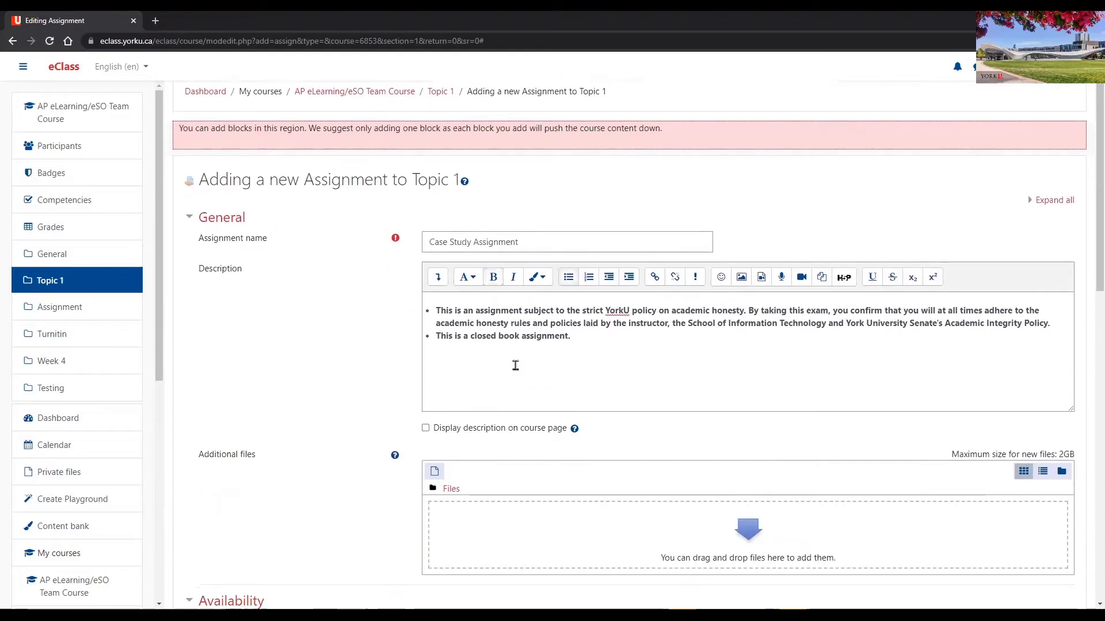
scroll(605, 362, "down", 2)
scroll(530, 407, "up", 2)
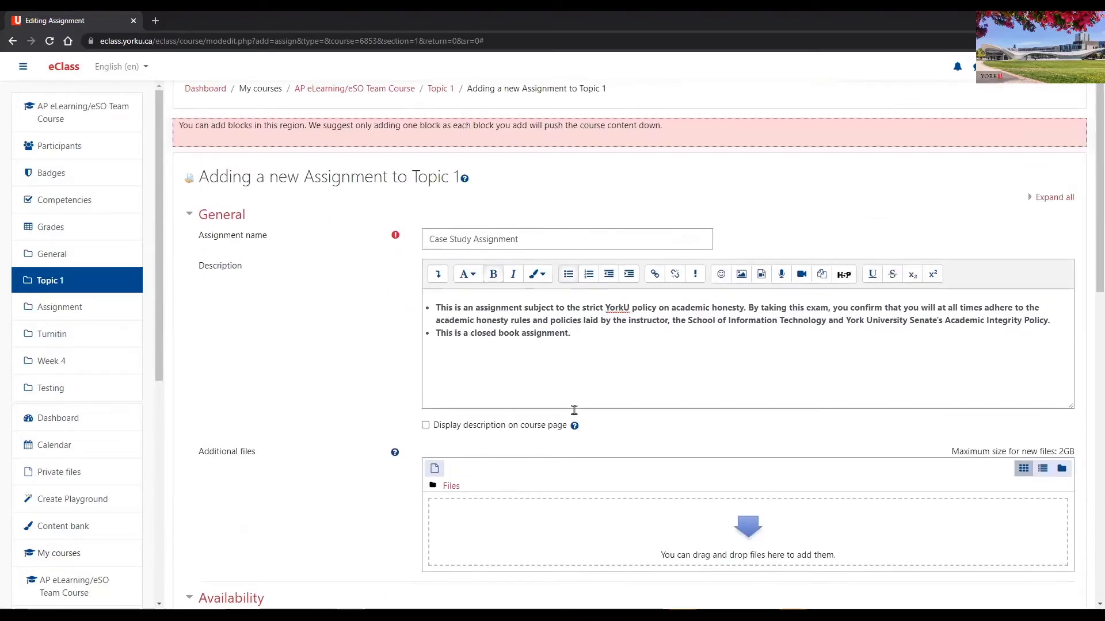
left_click(1033, 198)
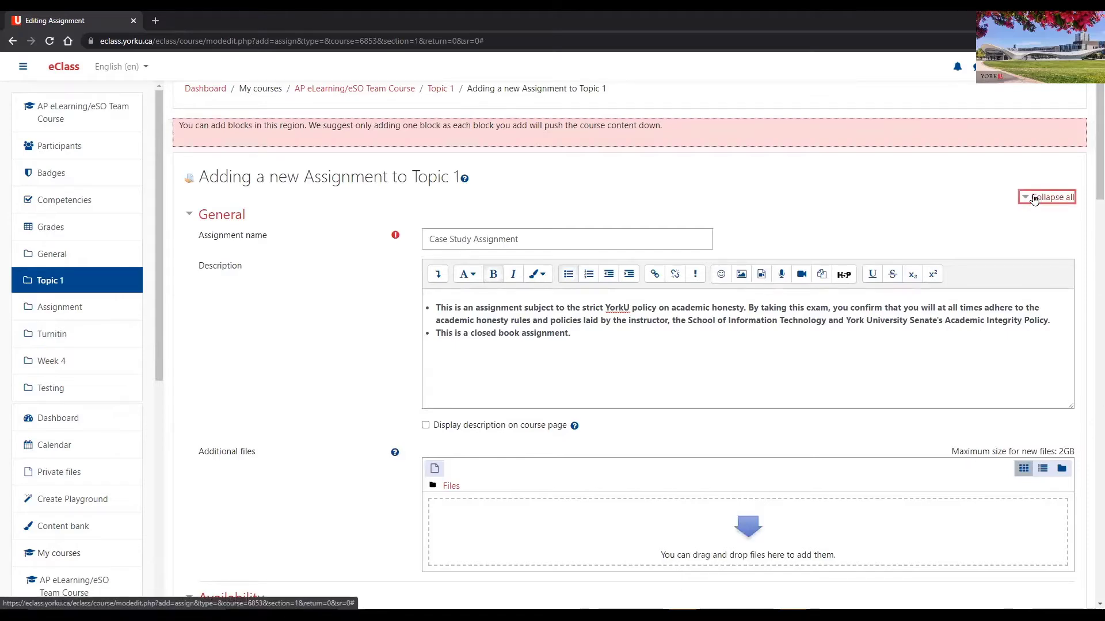
- Review the submission types, feedback types, submission settings, group submission and notification options of the assignment
scroll(491, 370, "down", 12)
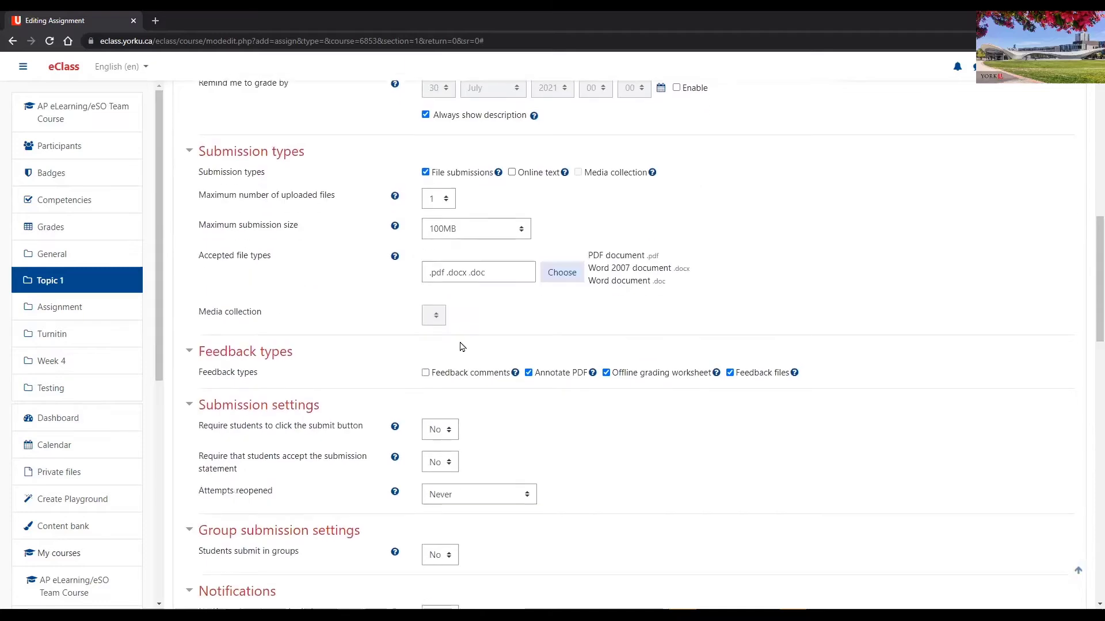
scroll(435, 309, "down", 3)
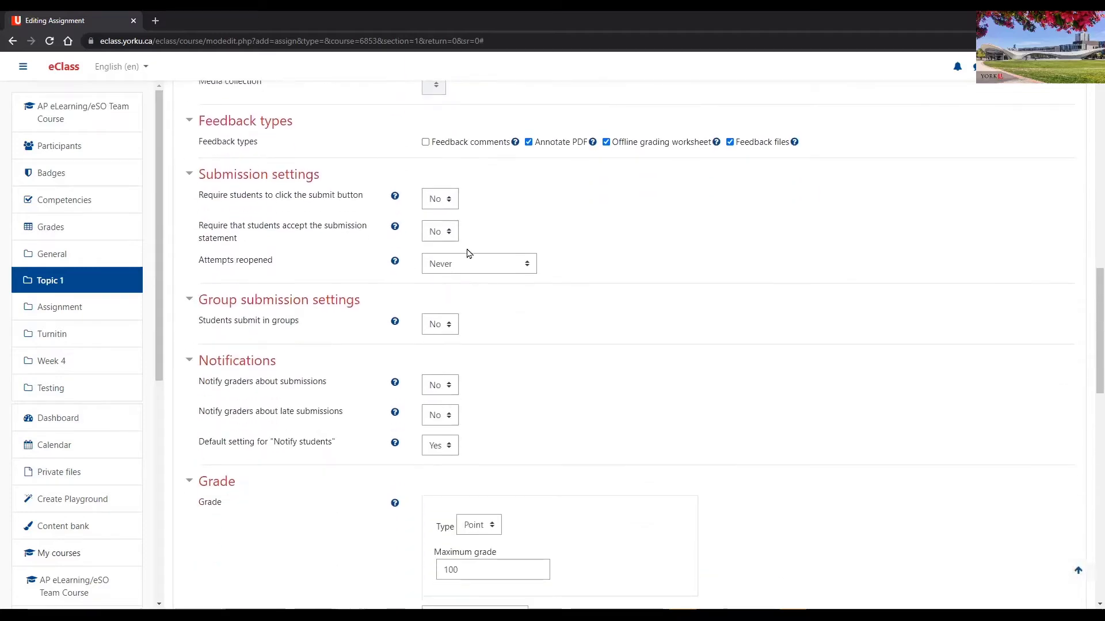
scroll(443, 300, "down", 1)
scroll(414, 345, "up", 3)
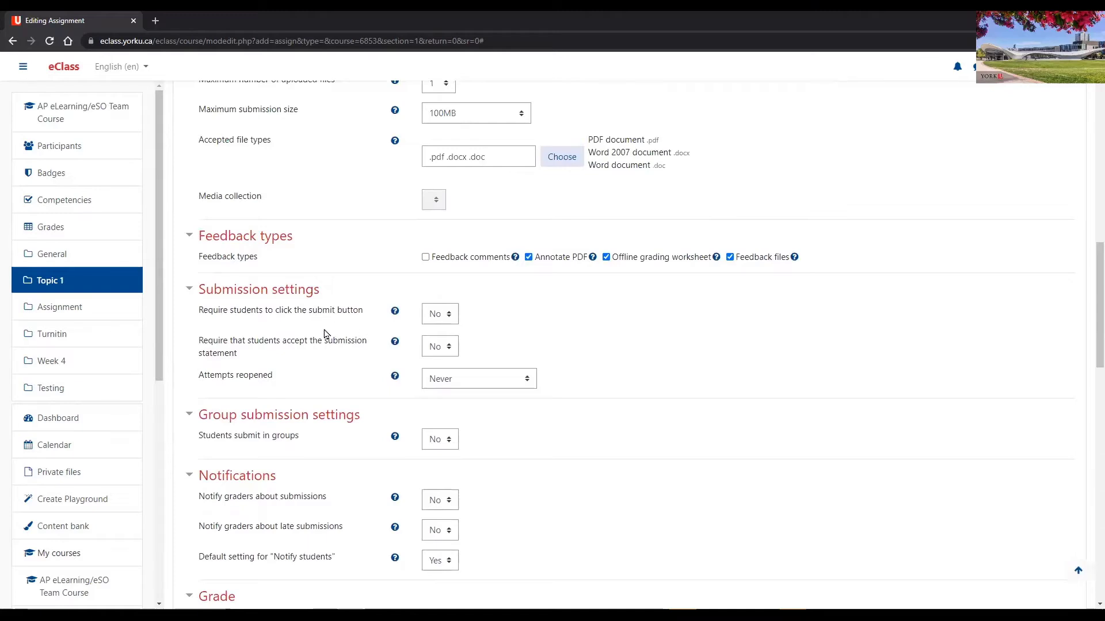
scroll(414, 345, "up", 1)
scroll(414, 348, "up", 1)
scroll(425, 375, "down", 2)
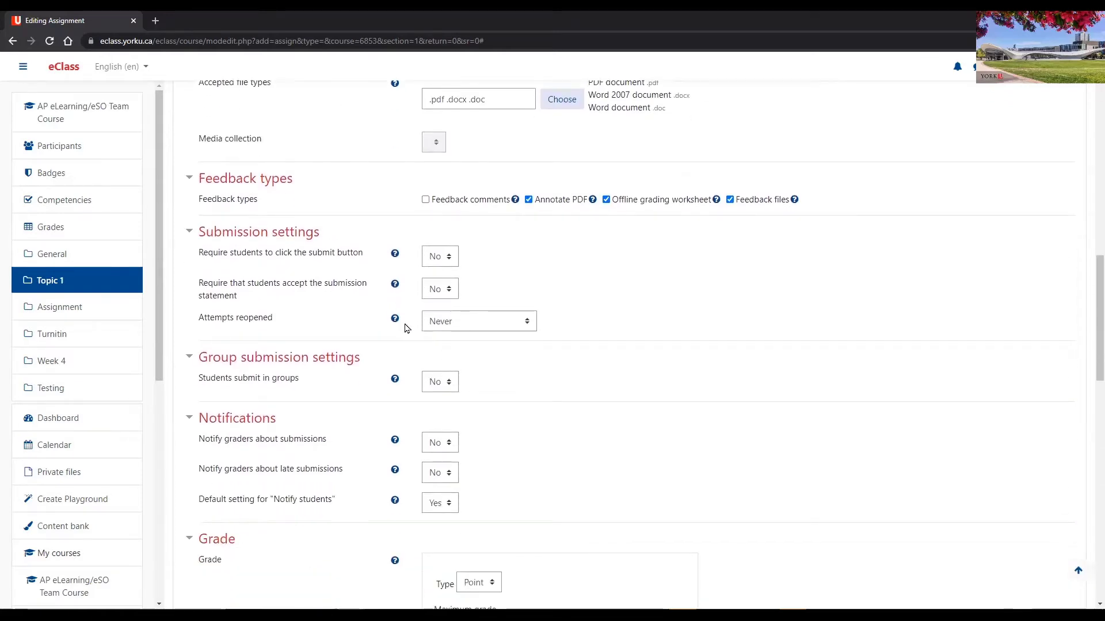
scroll(407, 329, "up", 1)
scroll(405, 328, "up", 2)
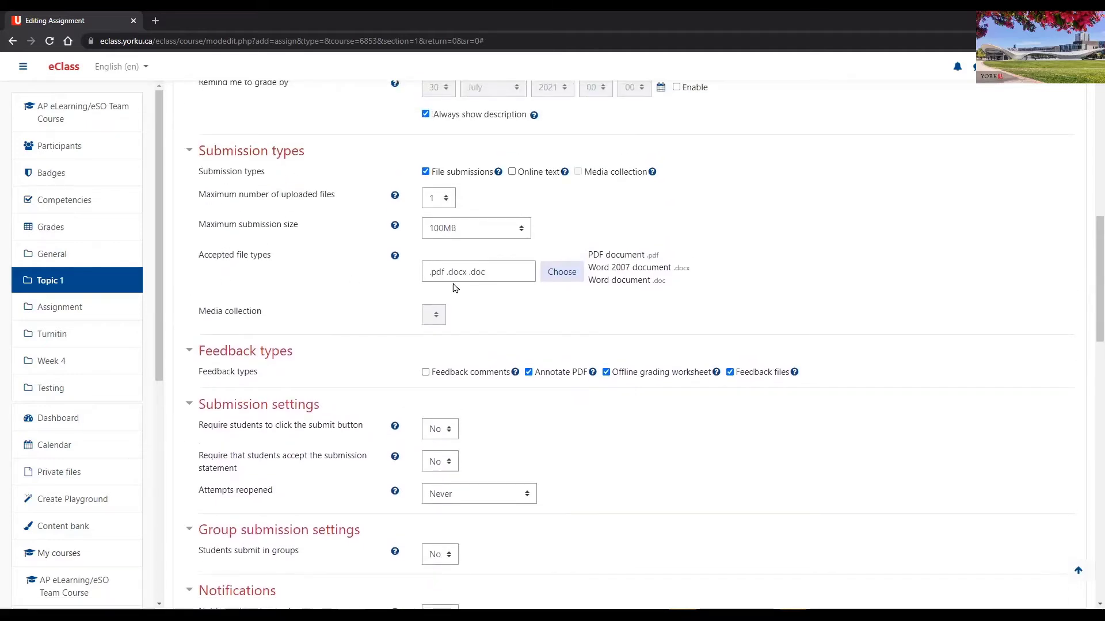
scroll(407, 371, "down", 2)
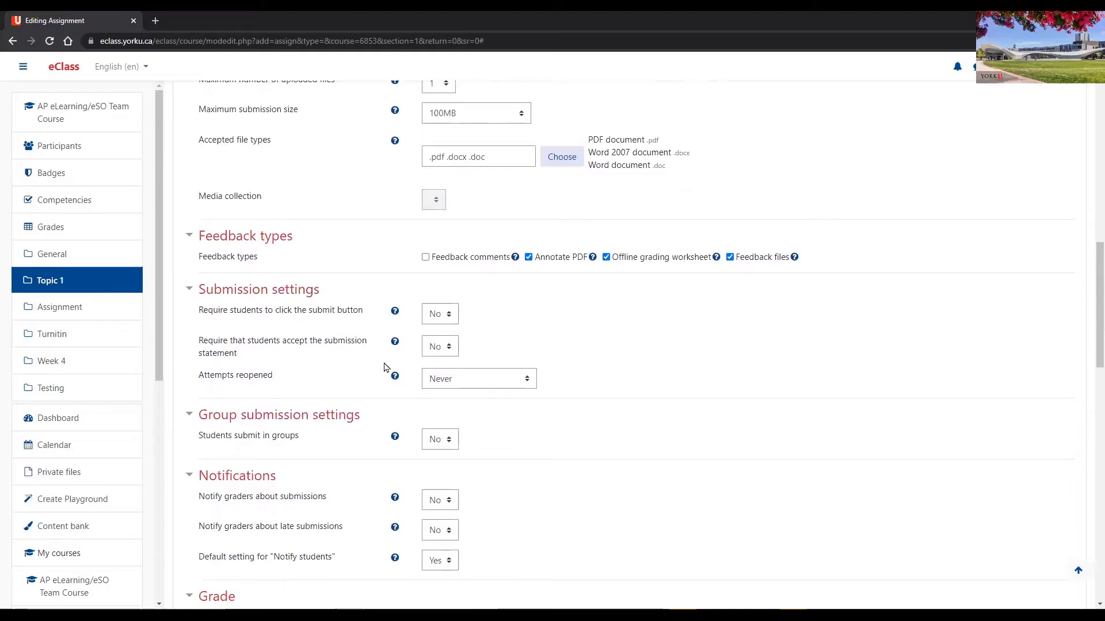
scroll(314, 331, "down", 2)
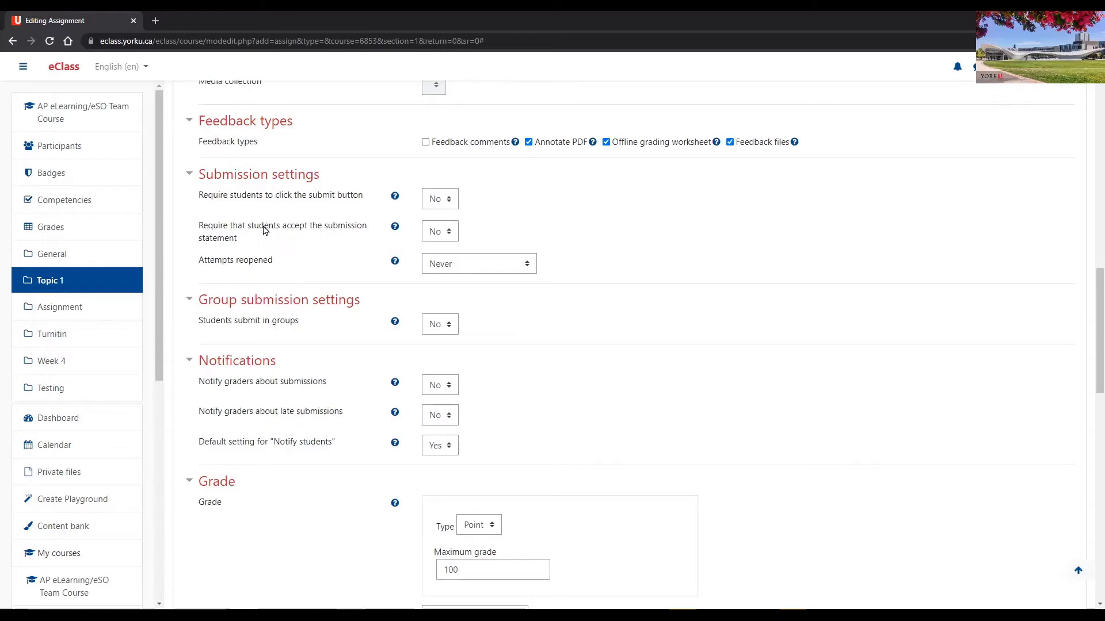
- Require that students accept the submission statement, and keep the submit button requirement set to No
left_click(437, 232)
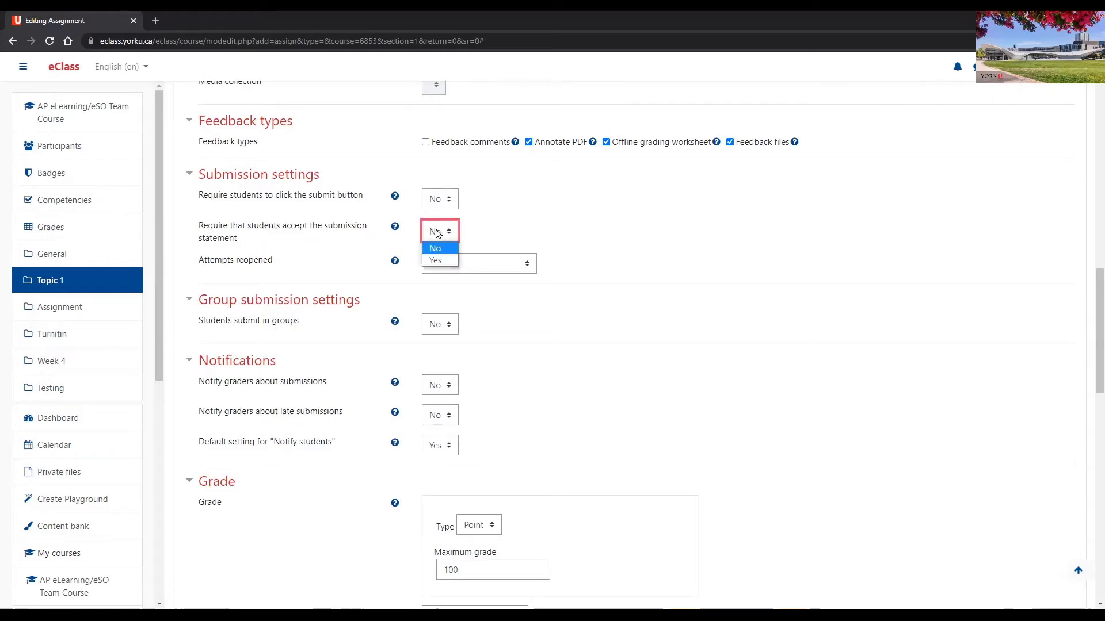
left_click(436, 260)
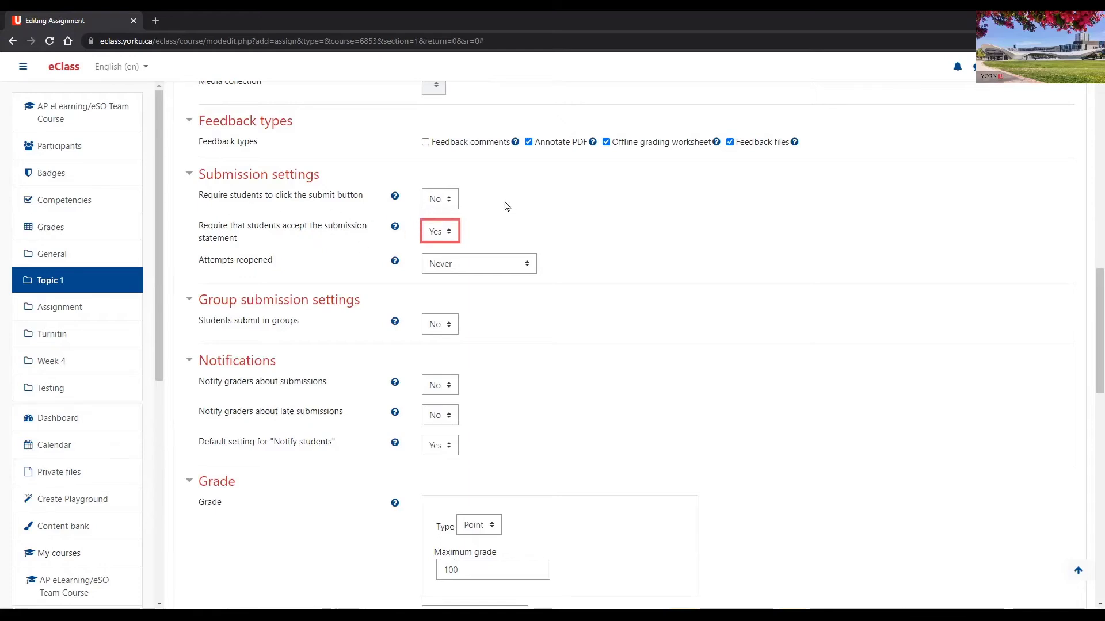
left_click(441, 199)
left_click(436, 217)
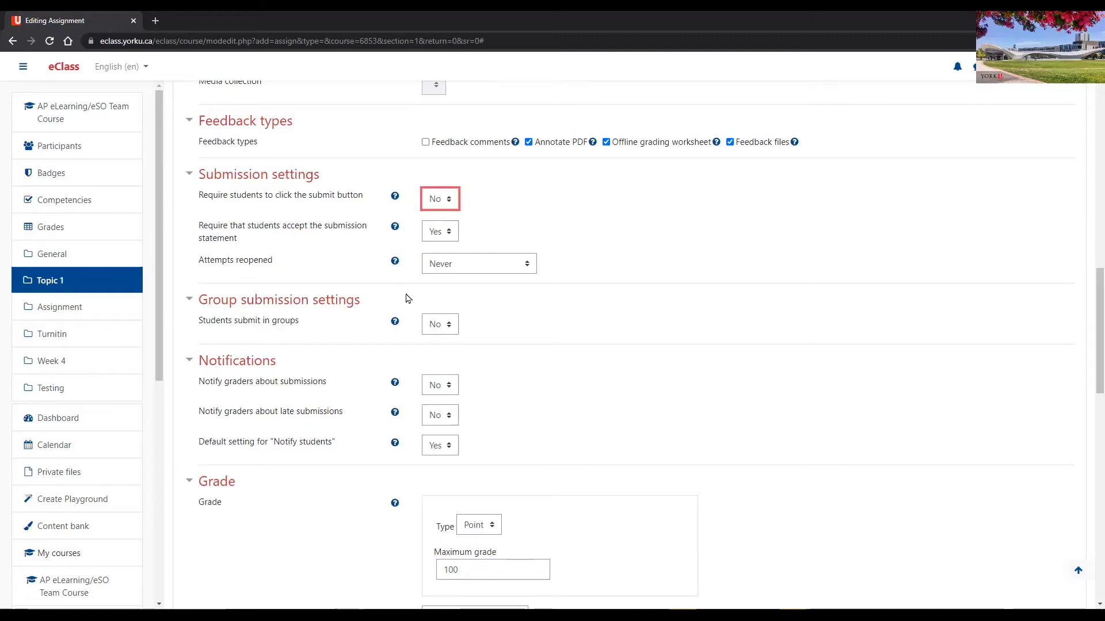
- Check the options for reopening attempts in the submission settings and keep it set to Never
scroll(405, 298, "down", 1)
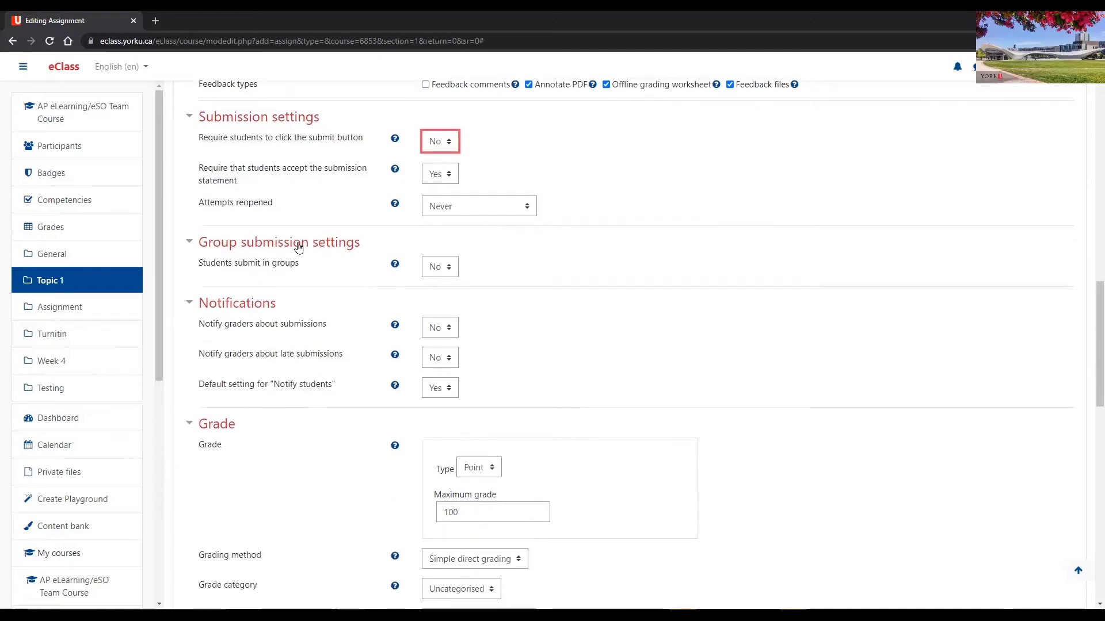
left_click(454, 212)
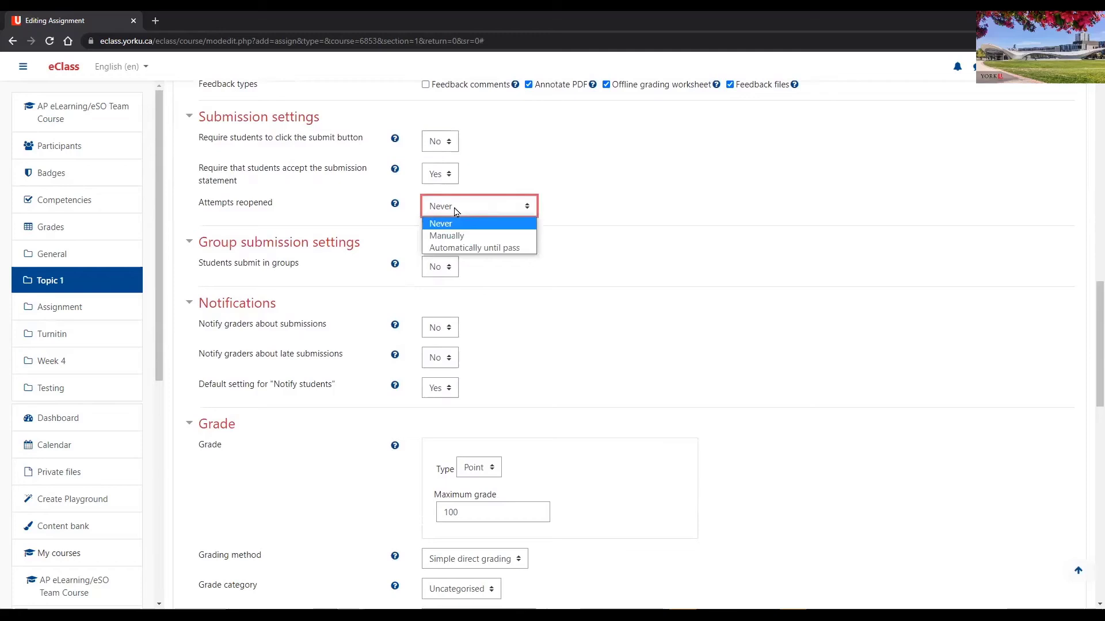
left_click(445, 226)
left_click(349, 211)
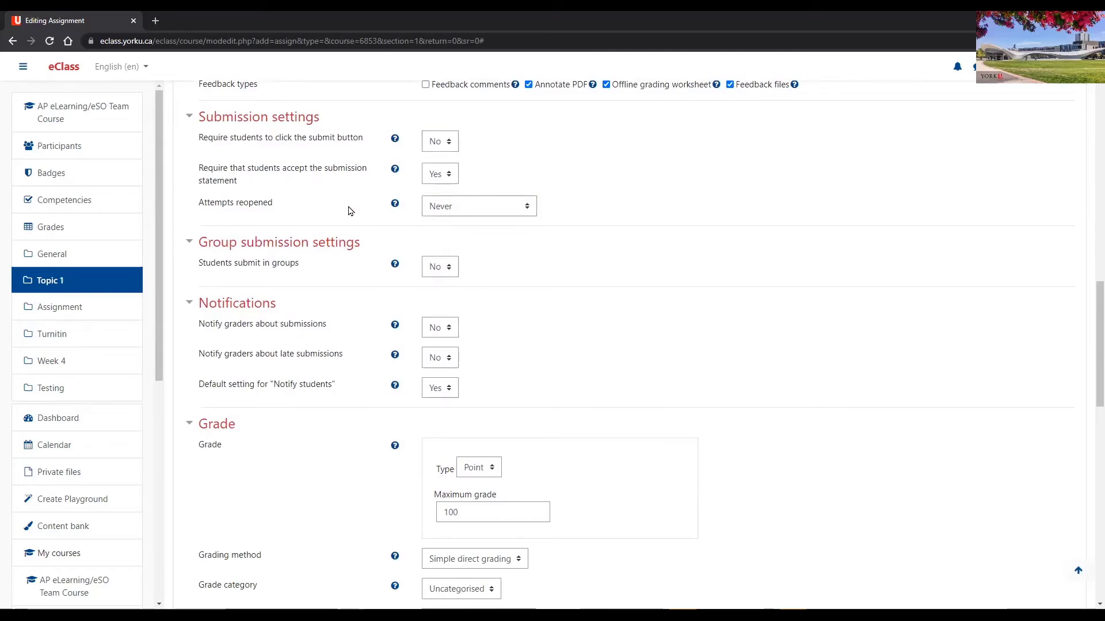
- Set the default setting for "Notify students" to No in the notification settings
scroll(368, 230, "down", 1)
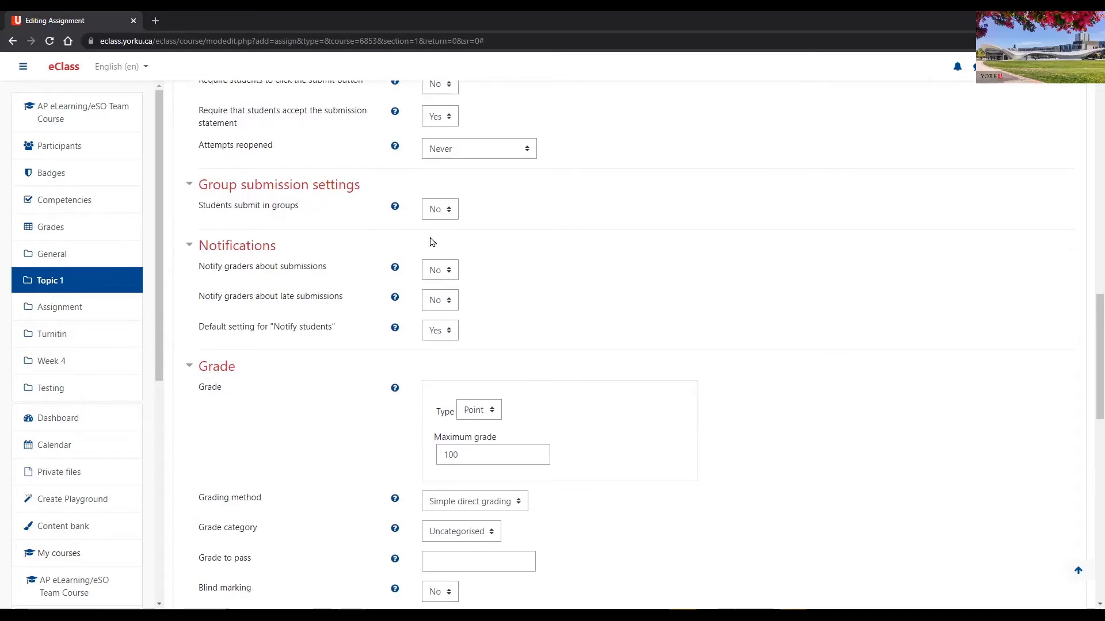
scroll(384, 291, "down", 1)
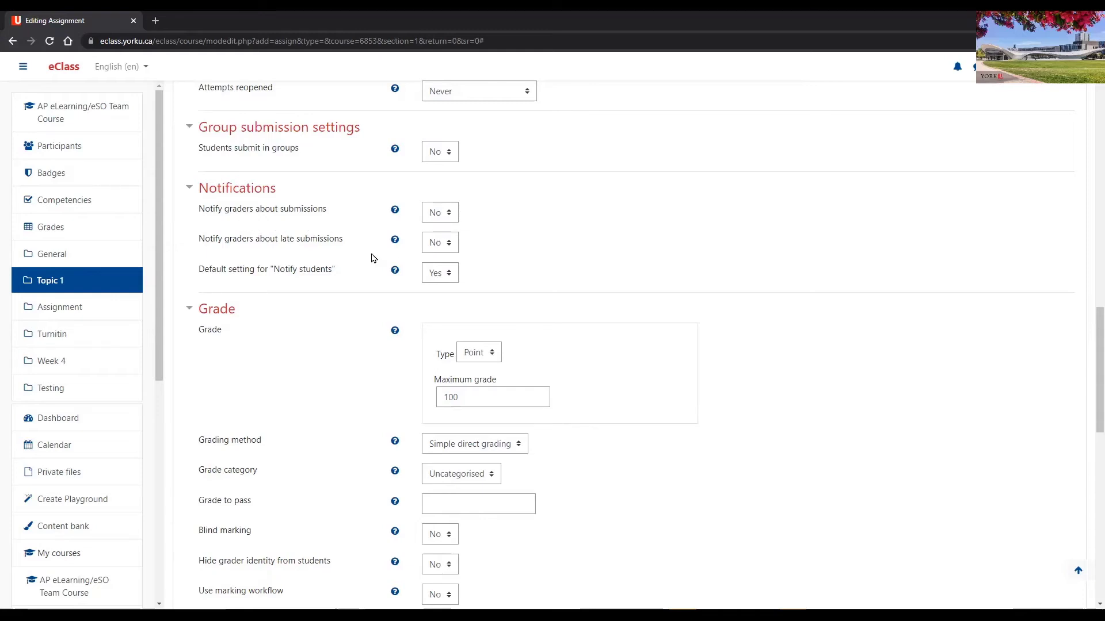
scroll(335, 285, "down", 1)
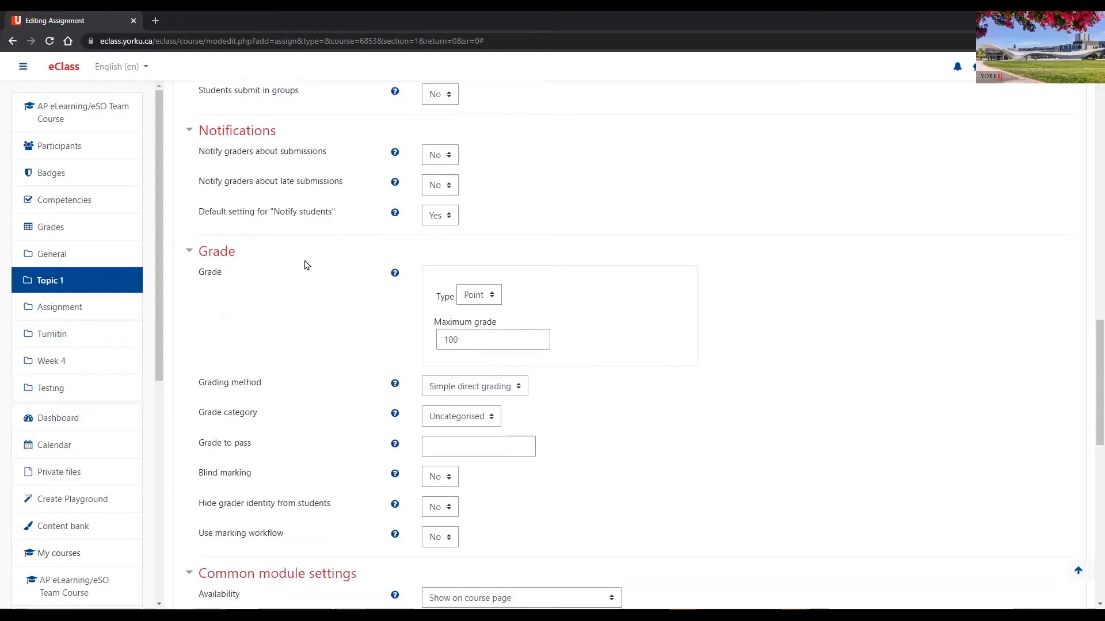
left_click(443, 221)
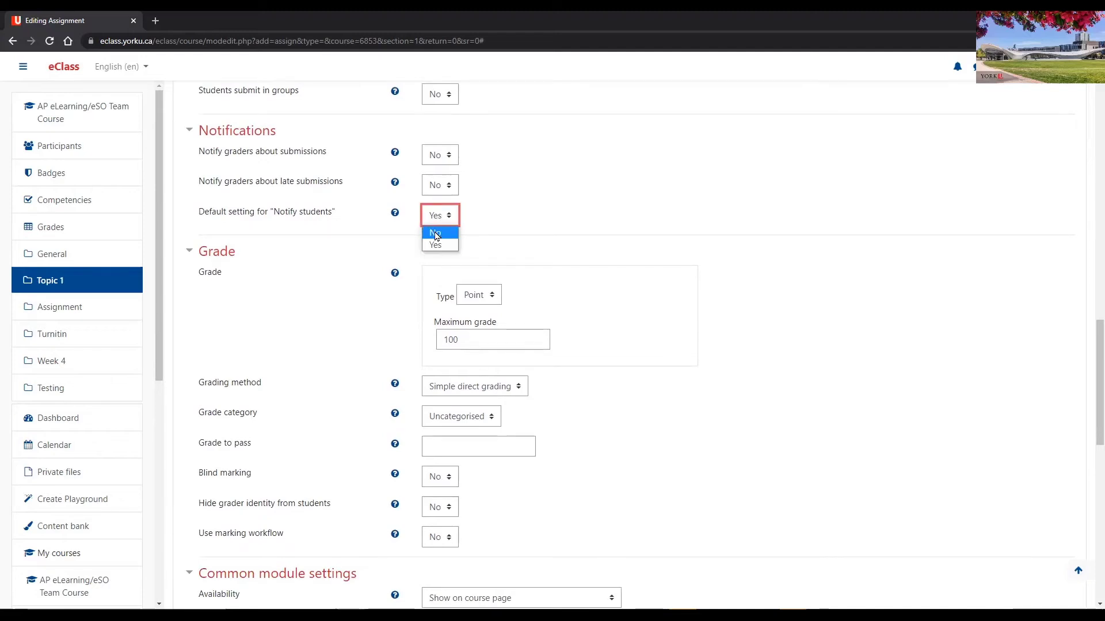
left_click(437, 234)
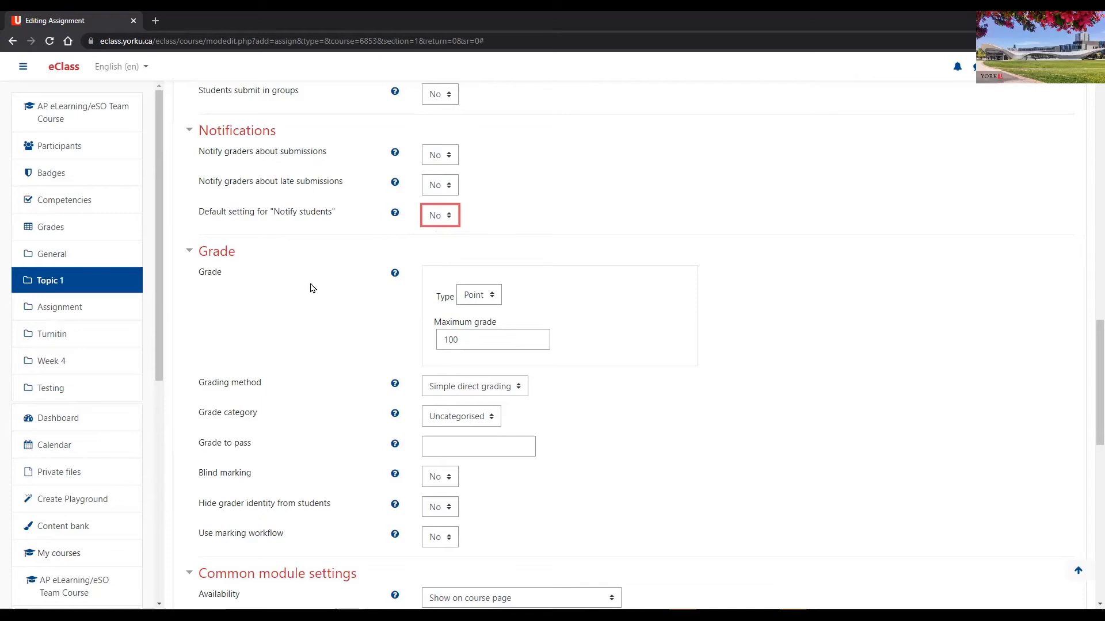
- Review the assignment's grade type, maximum grade, grading method and the available grade categories
scroll(345, 298, "down", 2)
scroll(346, 298, "up", 2)
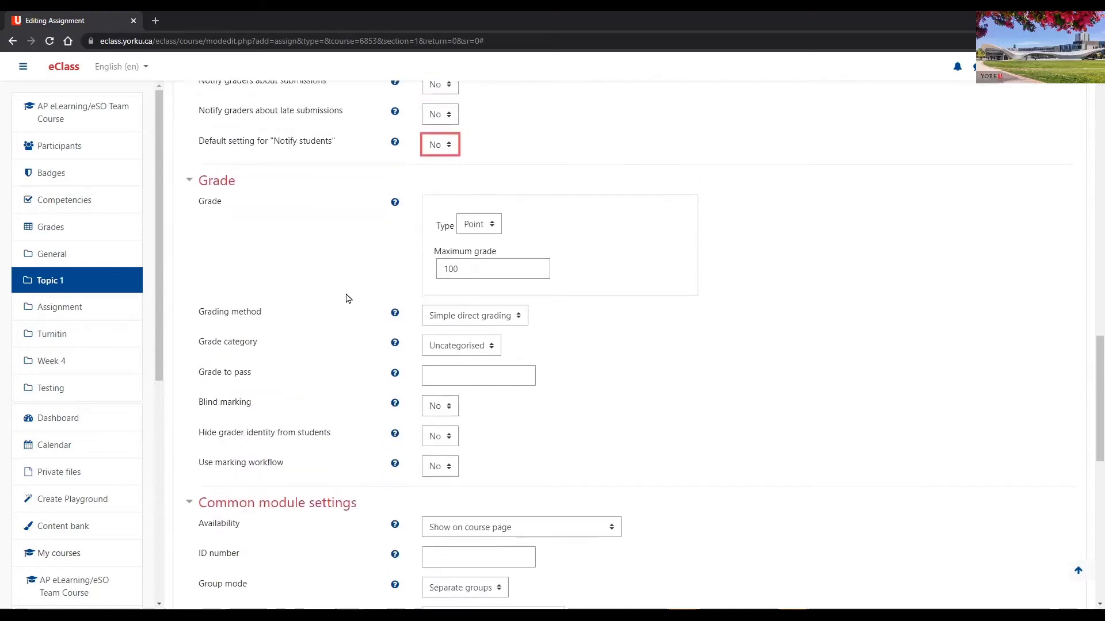
scroll(435, 192, "down", 1)
scroll(441, 184, "up", 2)
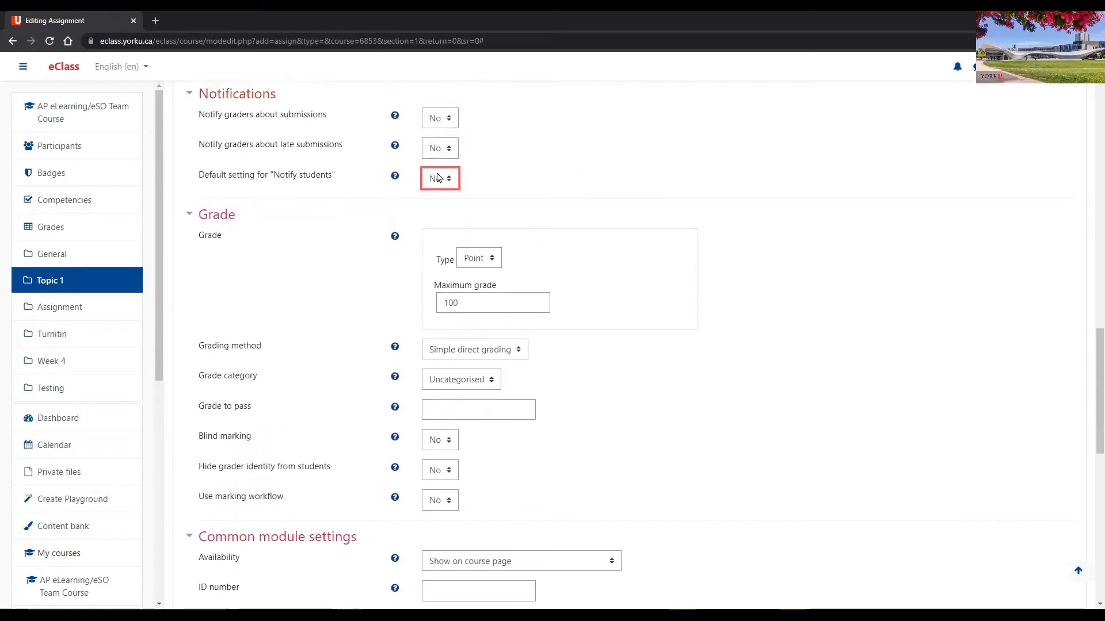
scroll(458, 234, "down", 1)
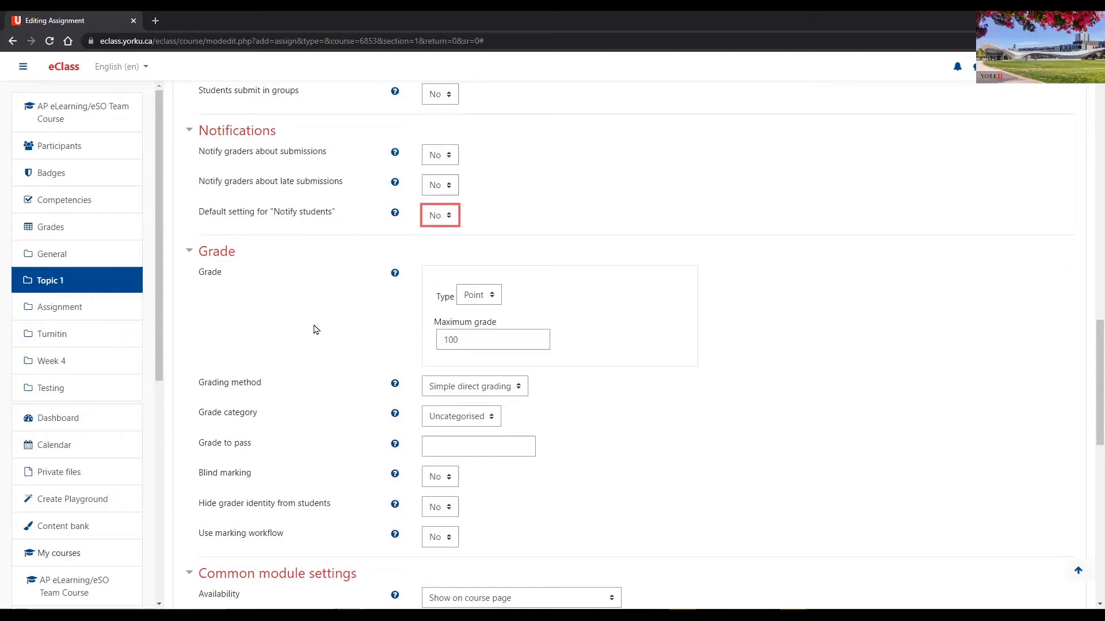
scroll(321, 312, "down", 2)
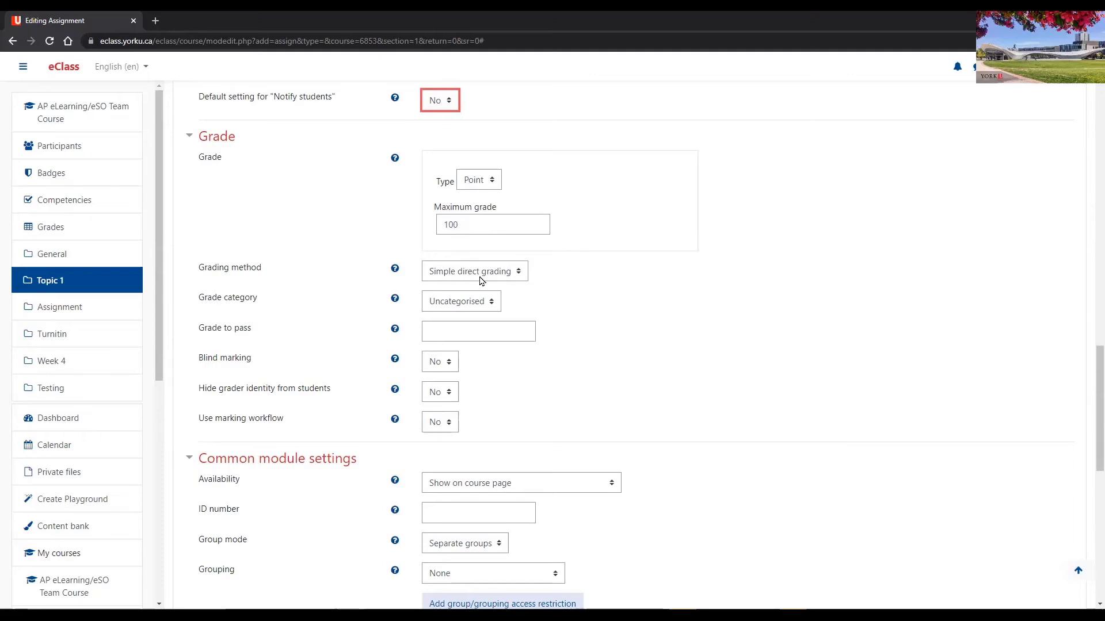
scroll(503, 277, "down", 2)
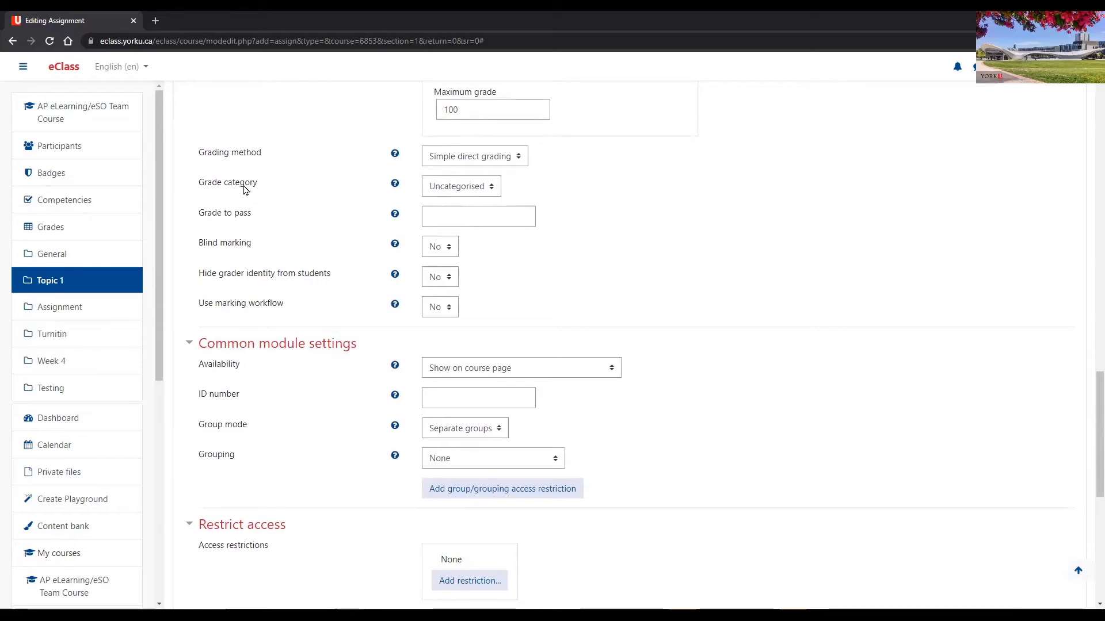
left_click(458, 190)
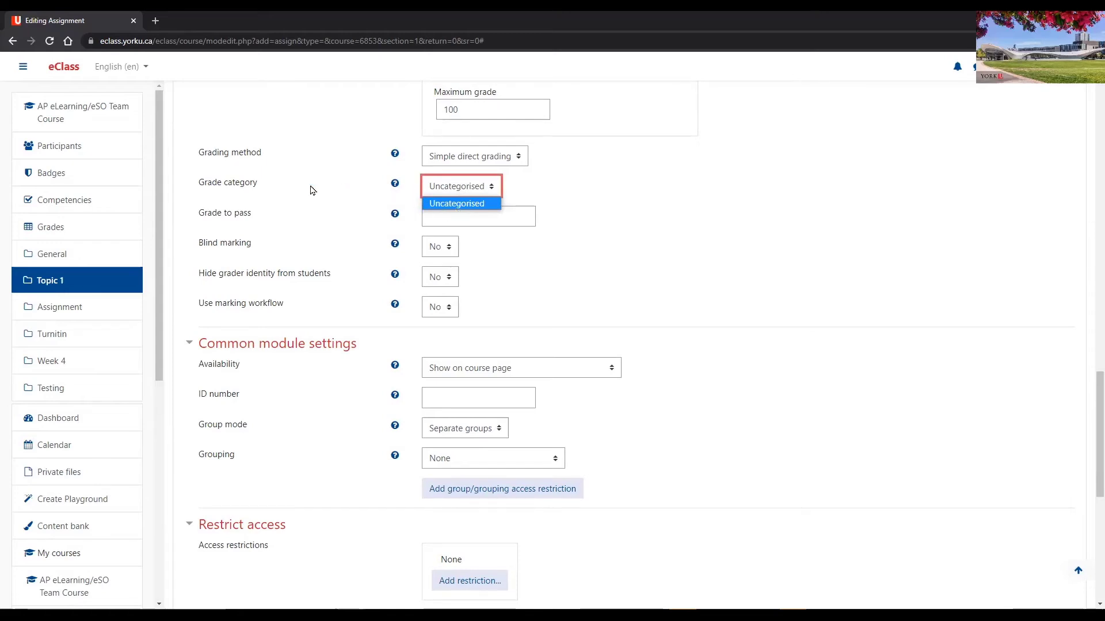
left_click(229, 188)
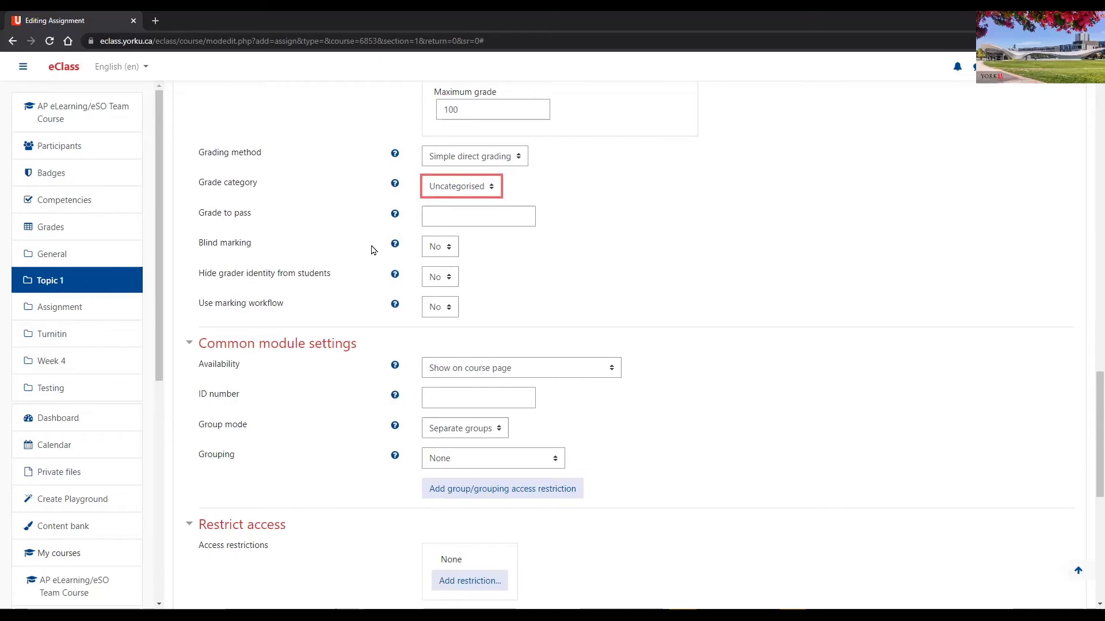
- Read the help explanations for blind marking and for the marking workflow in the grade settings
scroll(371, 250, "down", 1)
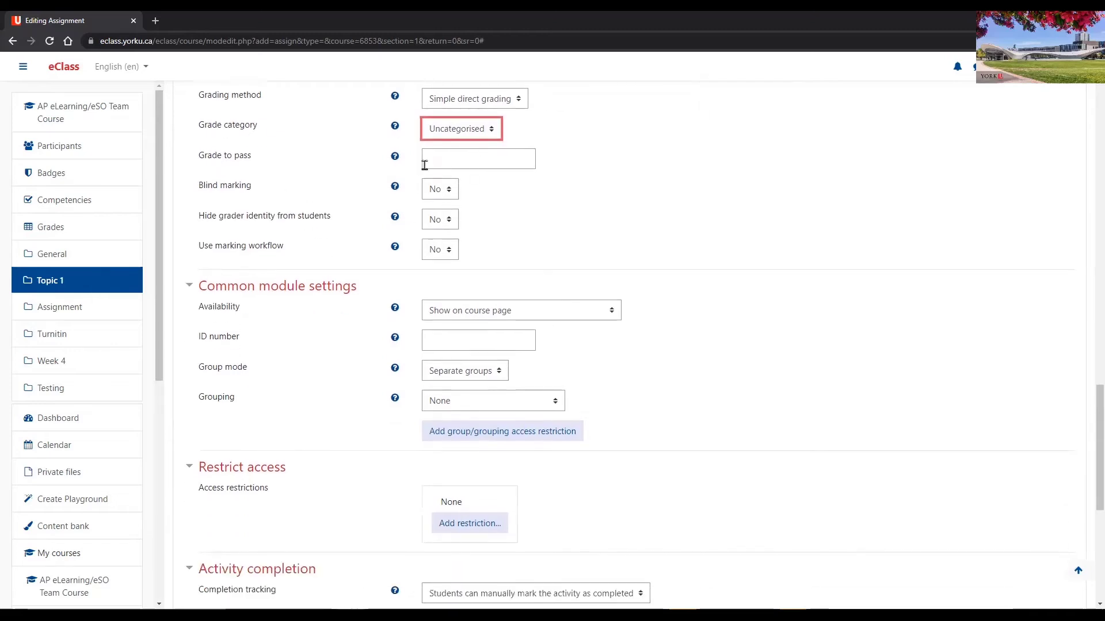
left_click(394, 187)
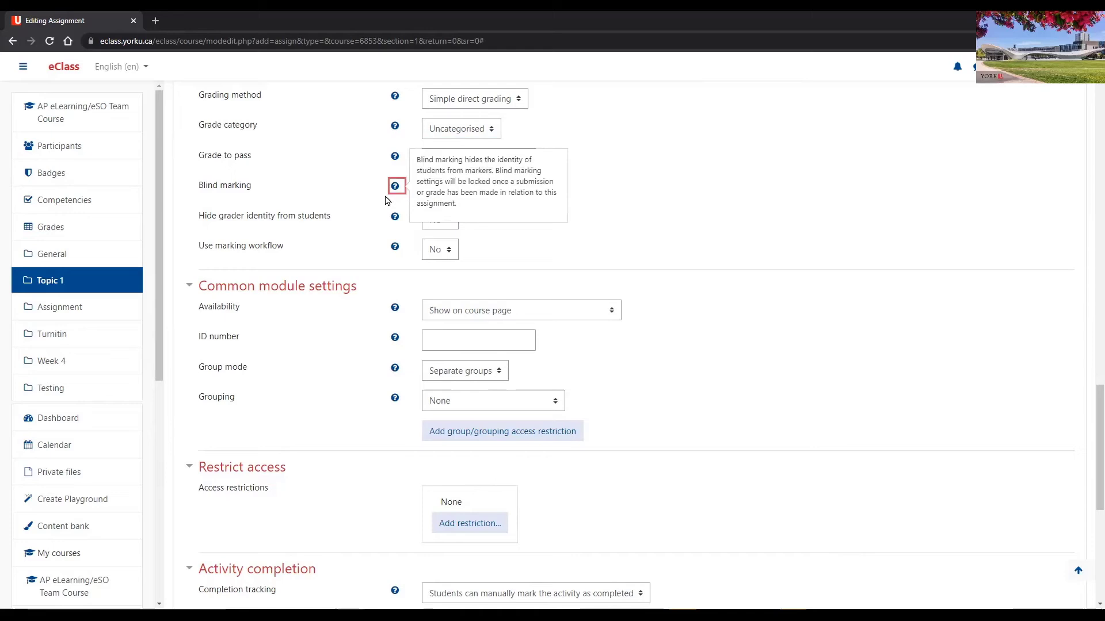
left_click(459, 230)
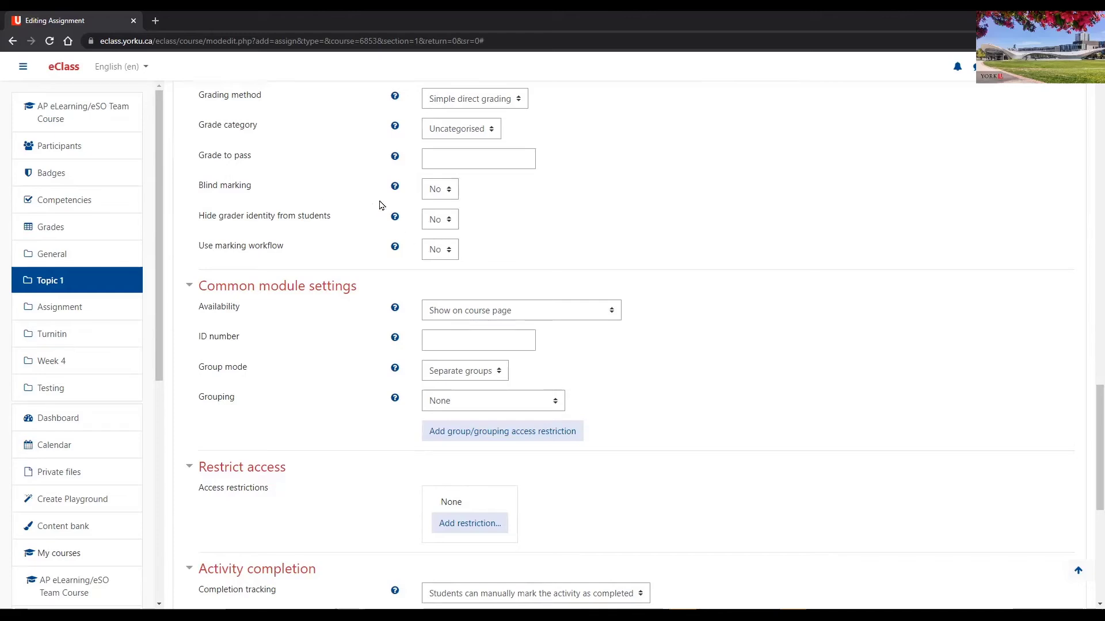
left_click(393, 188)
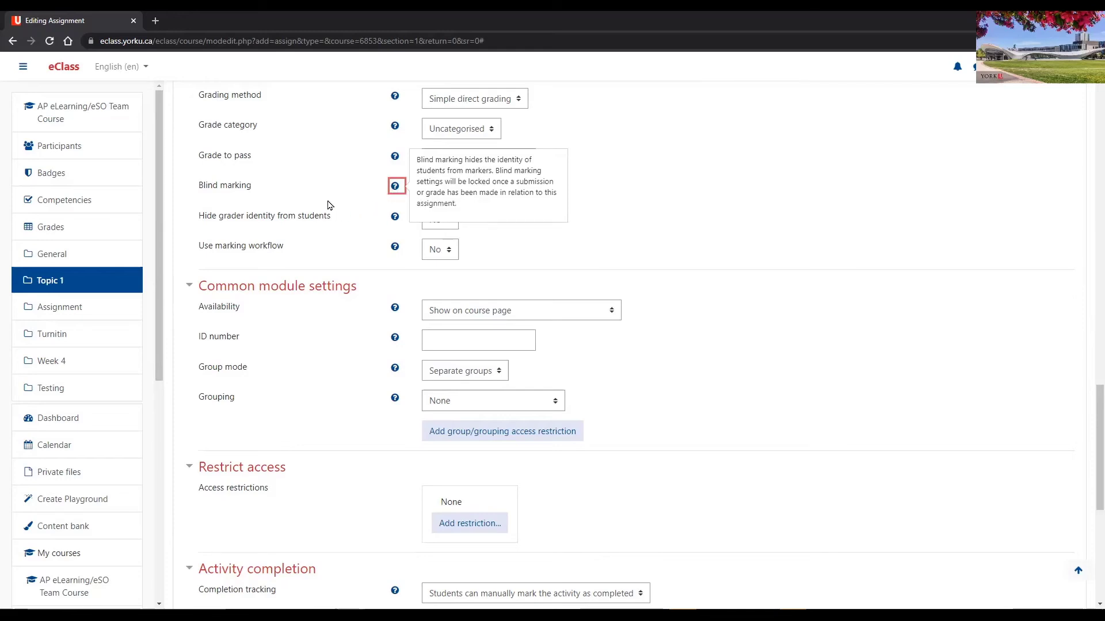
left_click(369, 201)
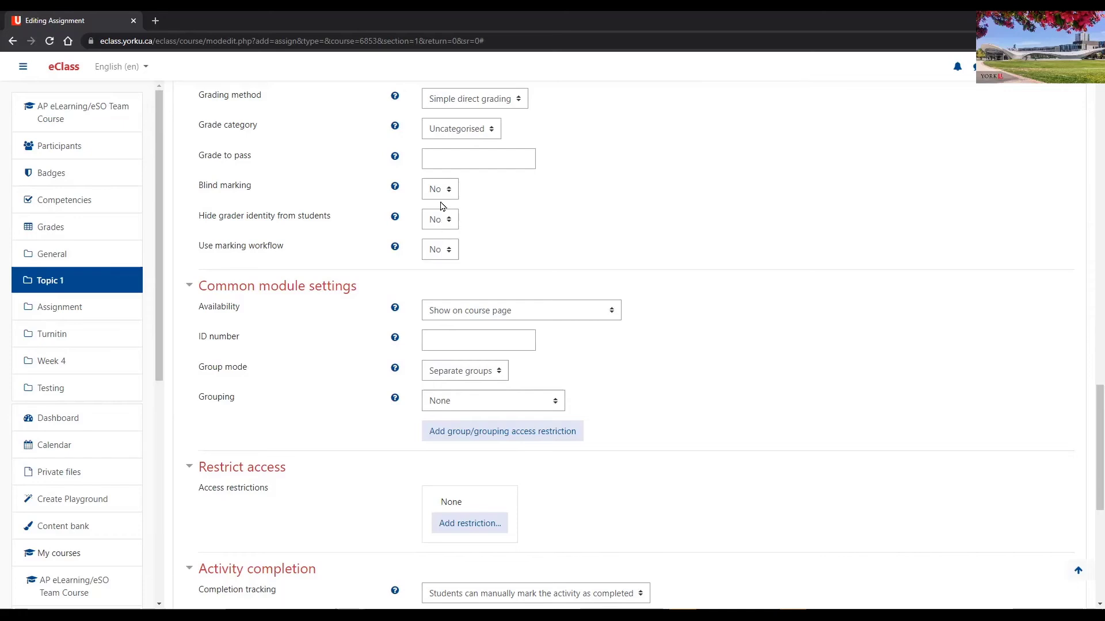
scroll(425, 274, "down", 1)
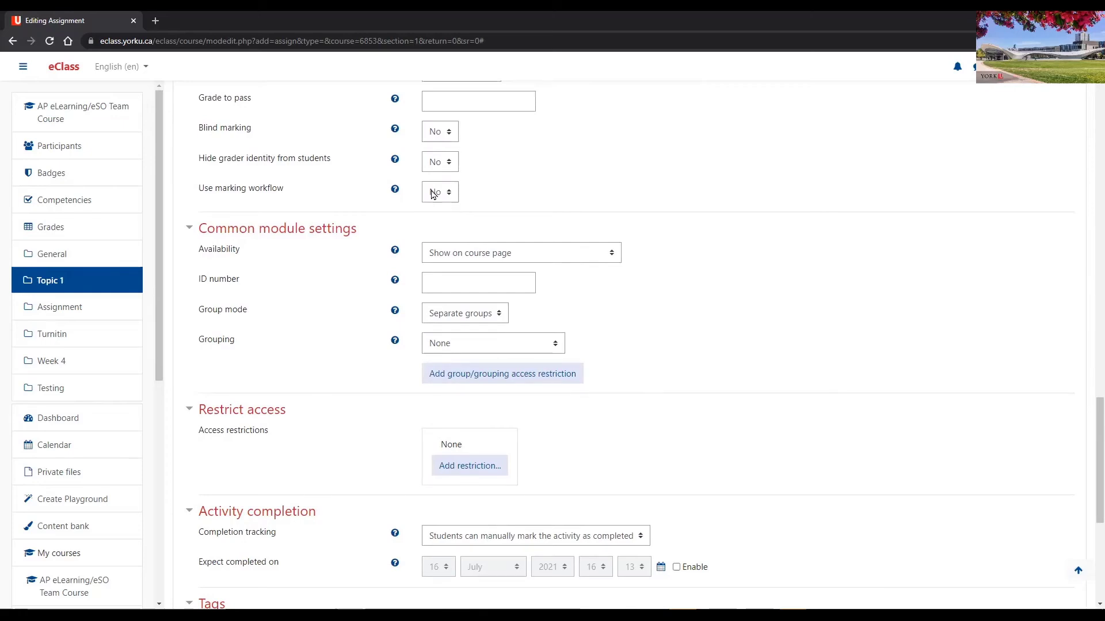
left_click(395, 190)
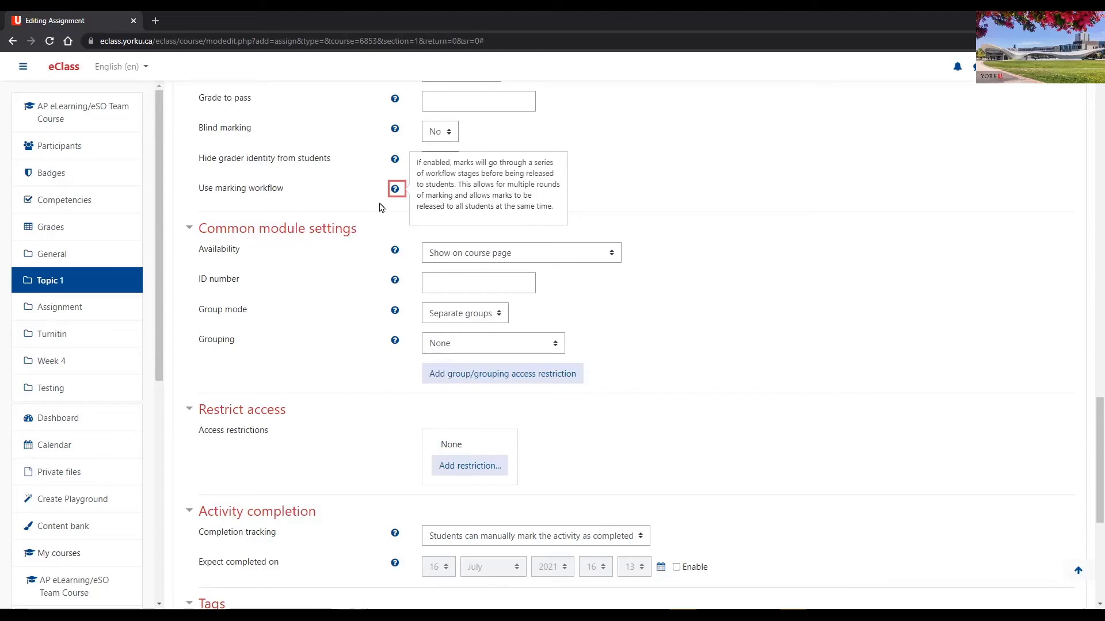
left_click(363, 199)
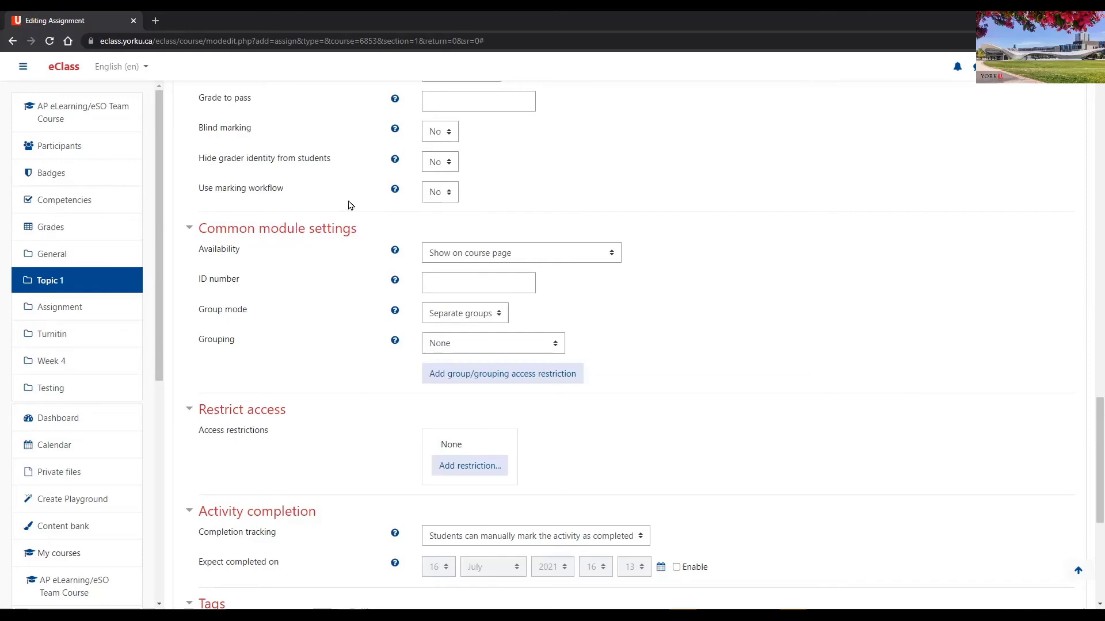
- Set the assignment's availability to Hide from students and its group mode to No groups
scroll(349, 206, "up", 1)
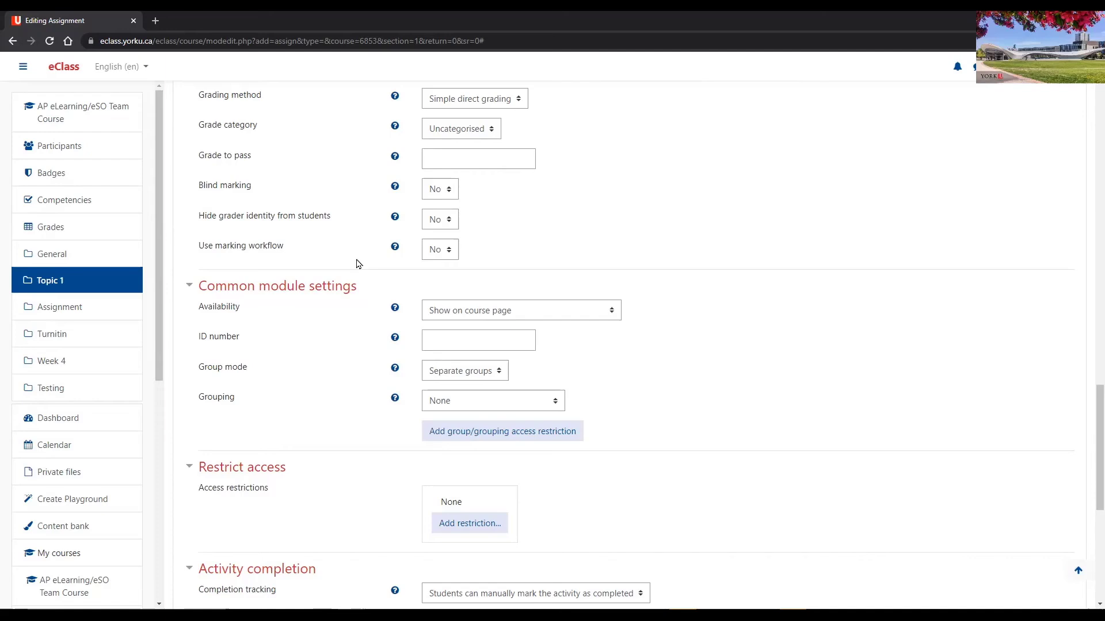
scroll(368, 288, "down", 1)
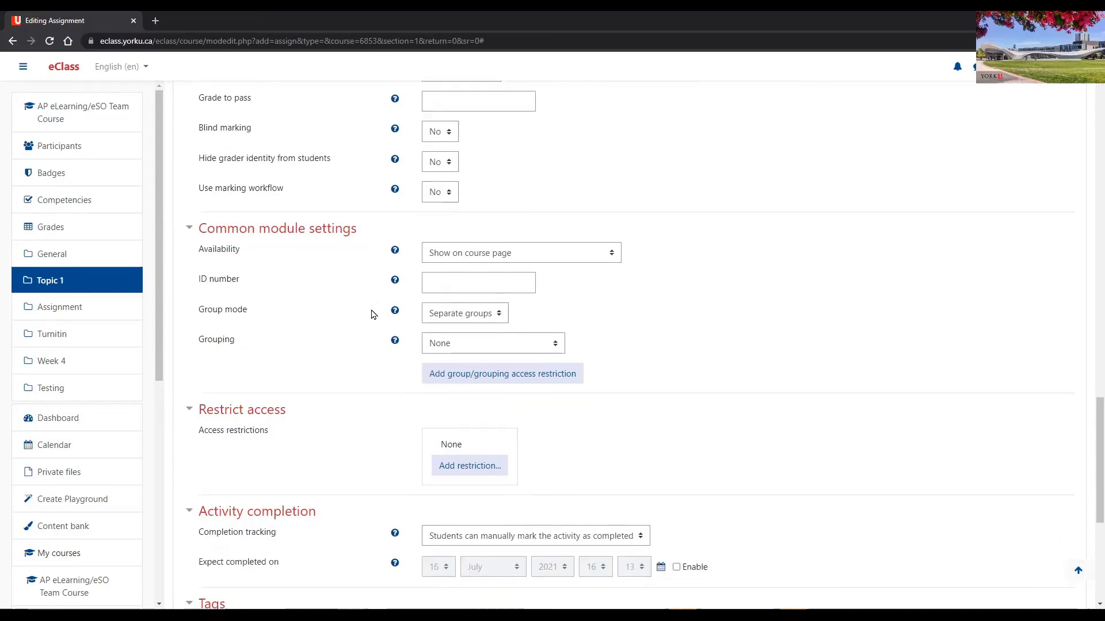
scroll(288, 253, "down", 1)
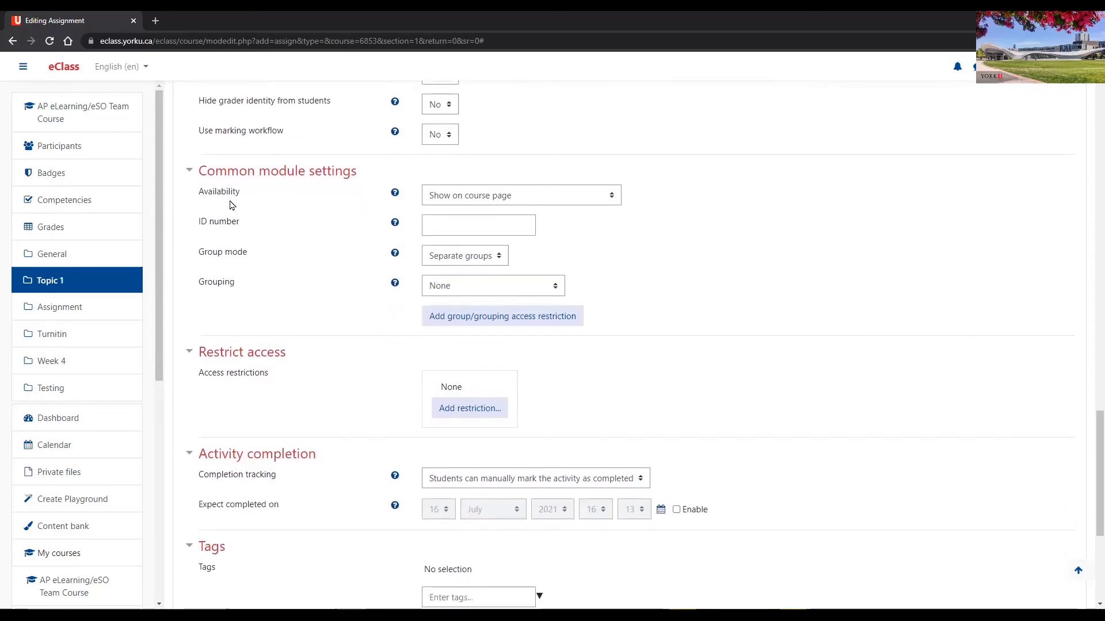
left_click(462, 196)
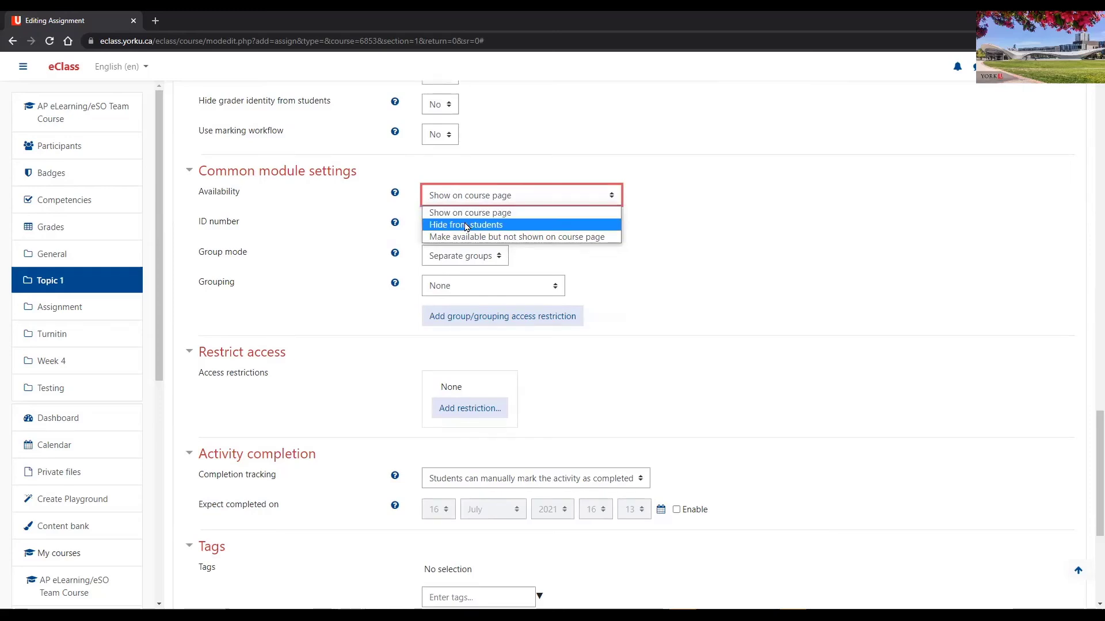
left_click(466, 226)
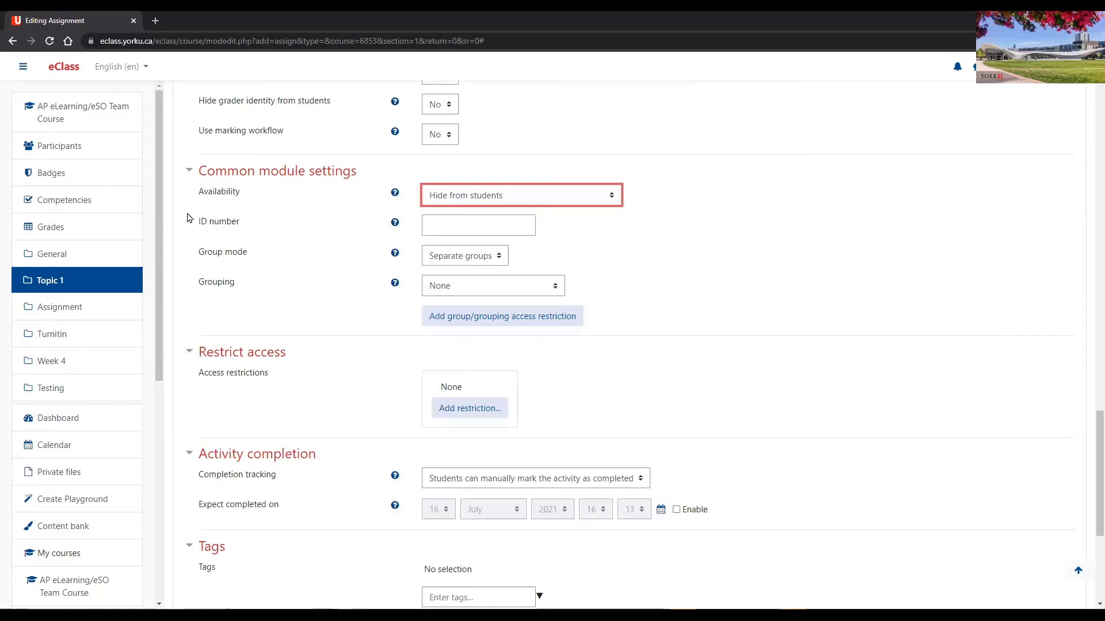
left_click(482, 259)
left_click(460, 274)
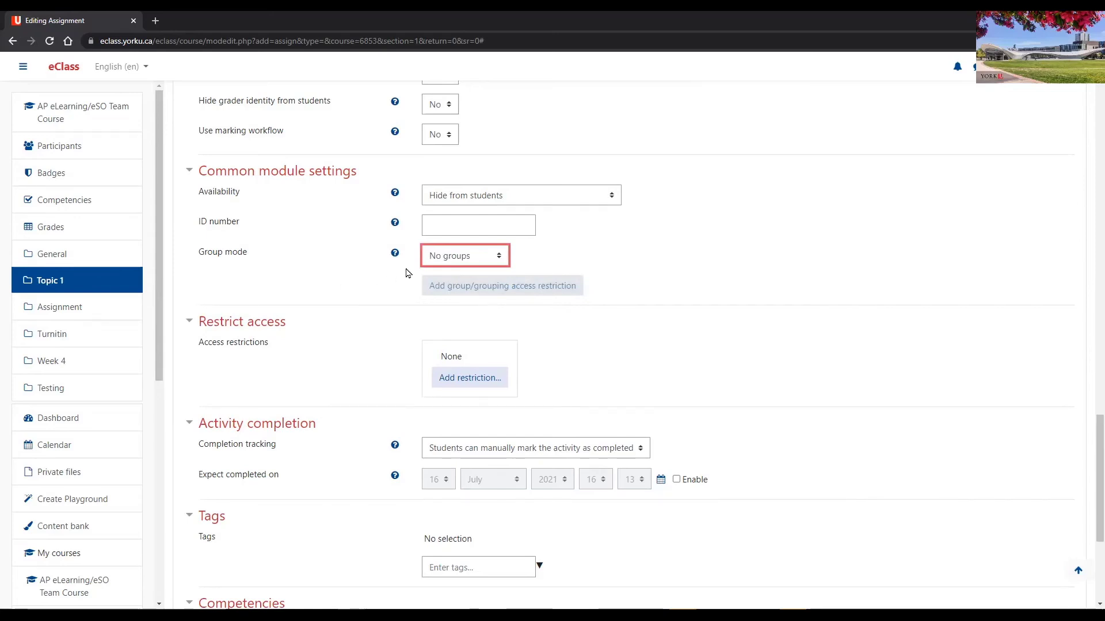
- View the types of access restriction that can be added to the assignment, without adding one
scroll(410, 272, "down", 1)
scroll(411, 264, "down", 1)
scroll(420, 246, "up", 1)
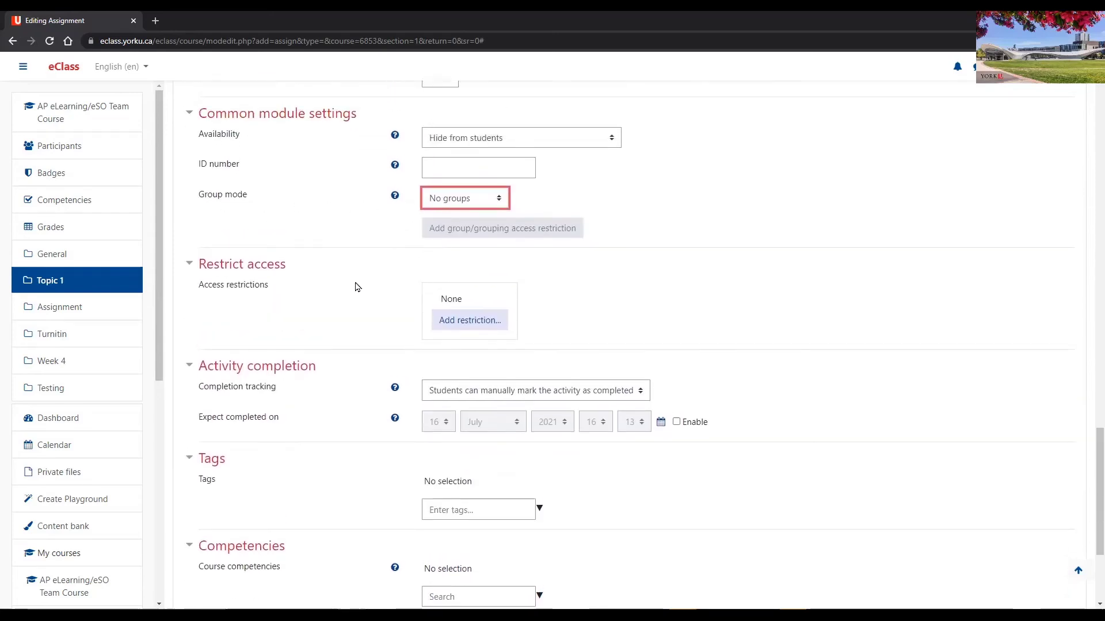
scroll(357, 281, "down", 1)
scroll(357, 280, "down", 1)
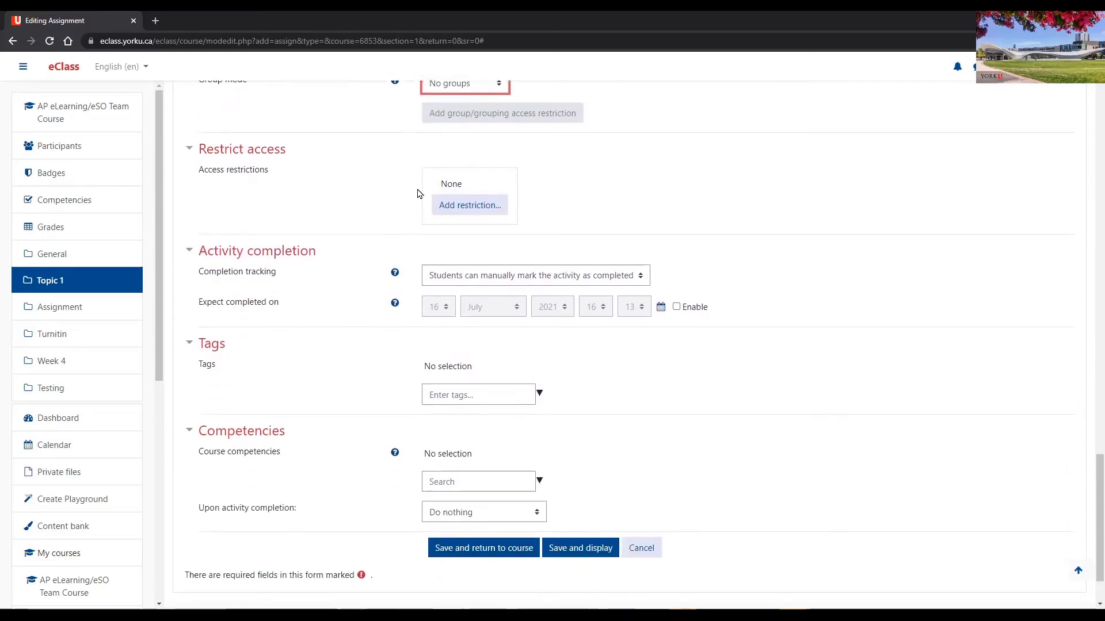
scroll(374, 227, "up", 1)
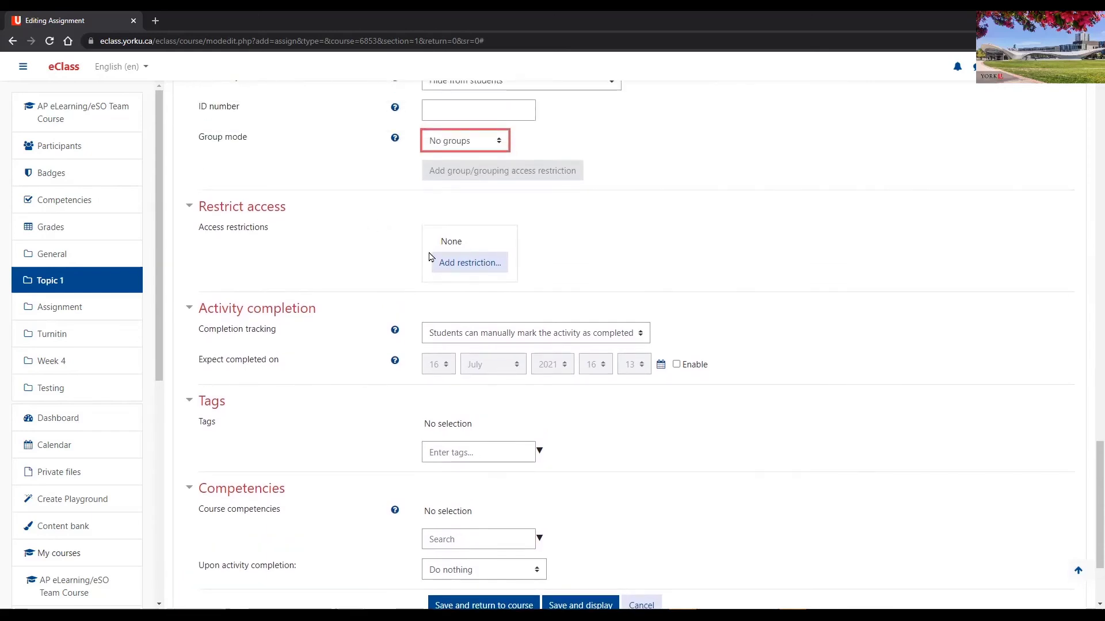
left_click(464, 266)
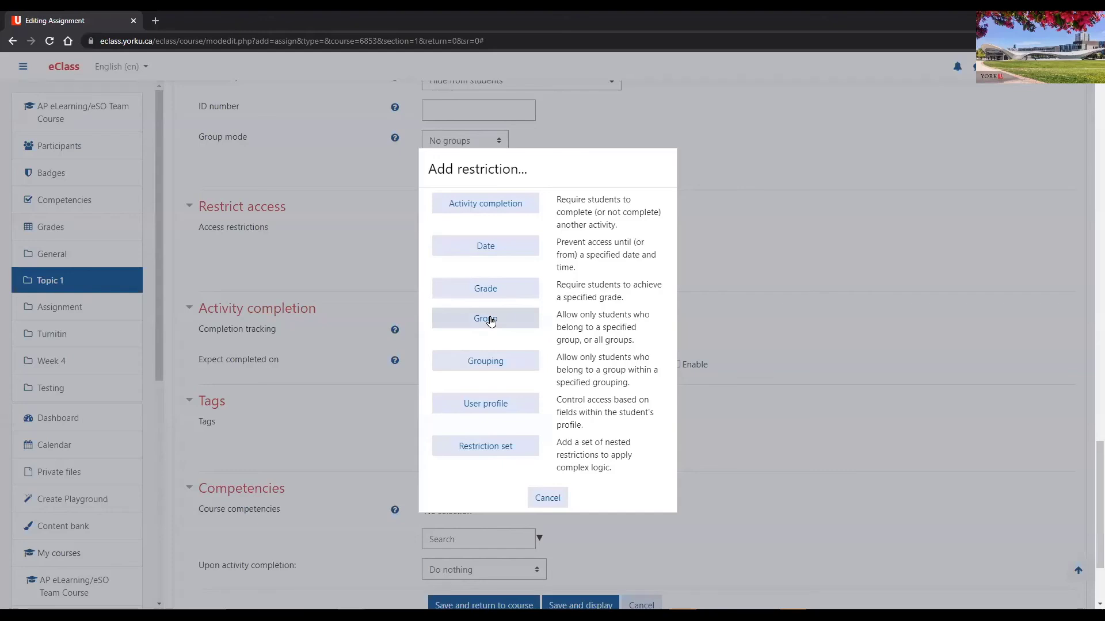
left_click(395, 281)
- Review the activity completion, tags and competencies settings at the end of the assignment form
scroll(405, 306, "down", 2)
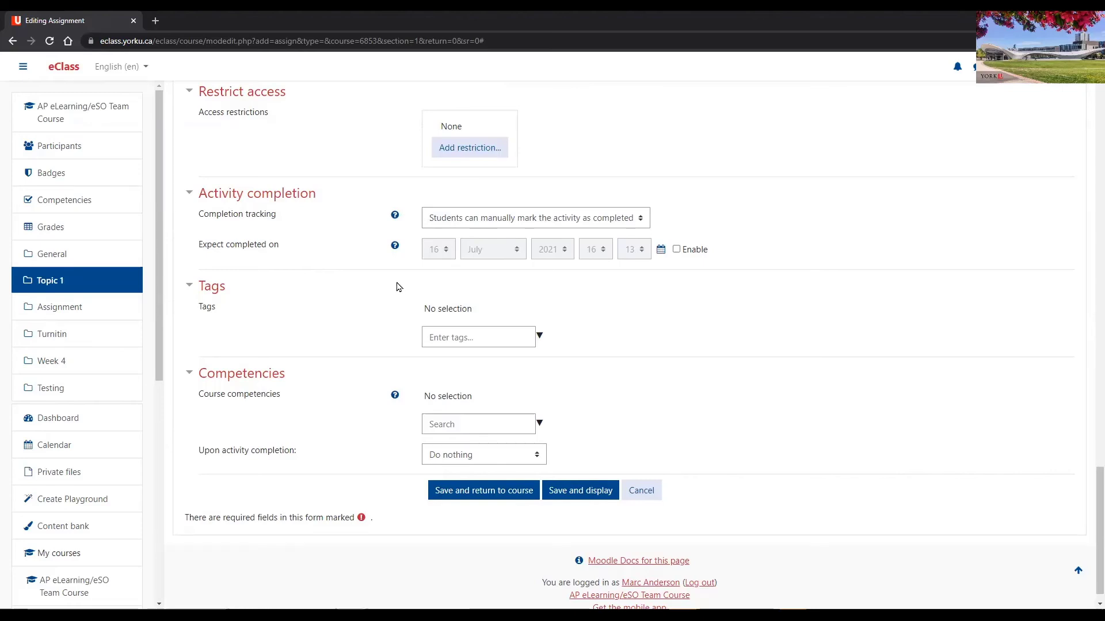
scroll(460, 357, "up", 1)
scroll(506, 414, "down", 2)
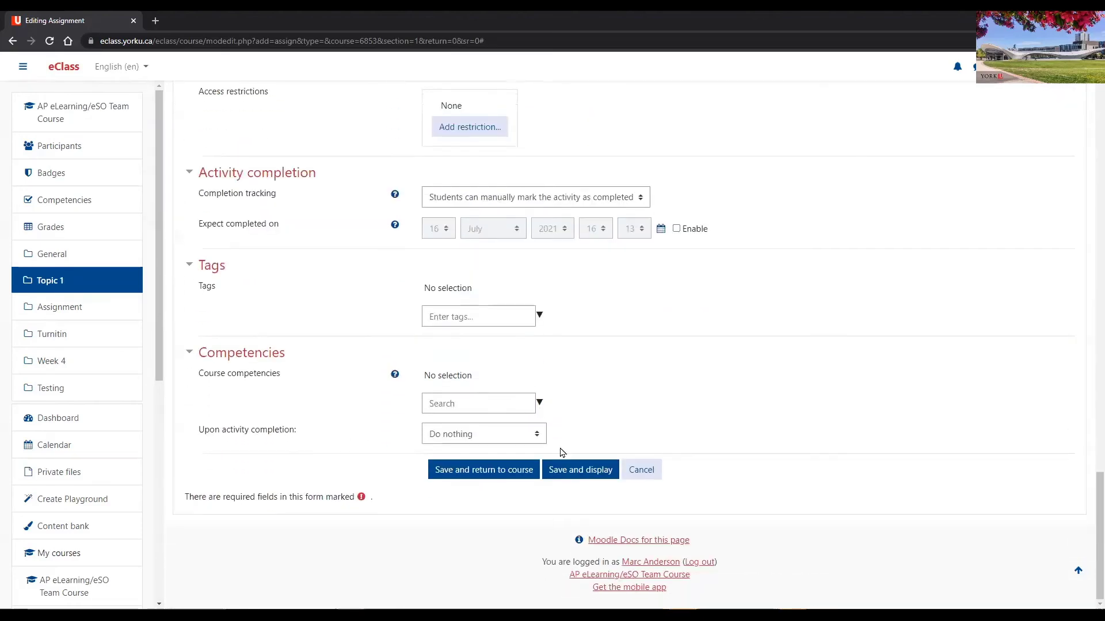
- Save and display the Case Study Assignment, and check the due date and time remaining in its grading summary
left_click(575, 479)
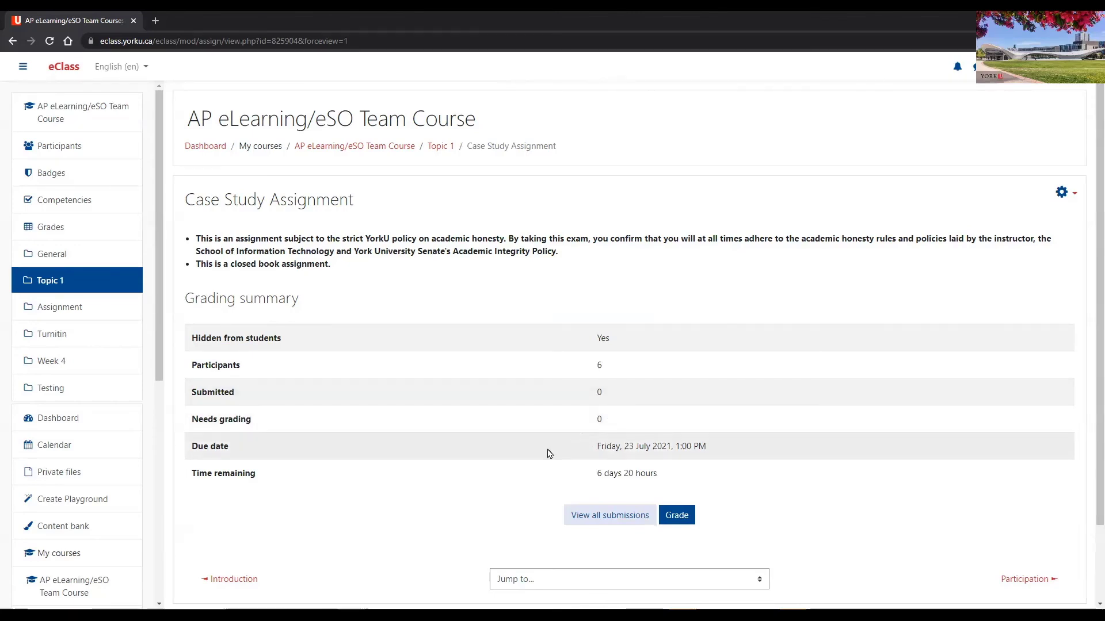
left_click_drag(604, 447, 682, 447)
left_click_drag(597, 473, 661, 472)
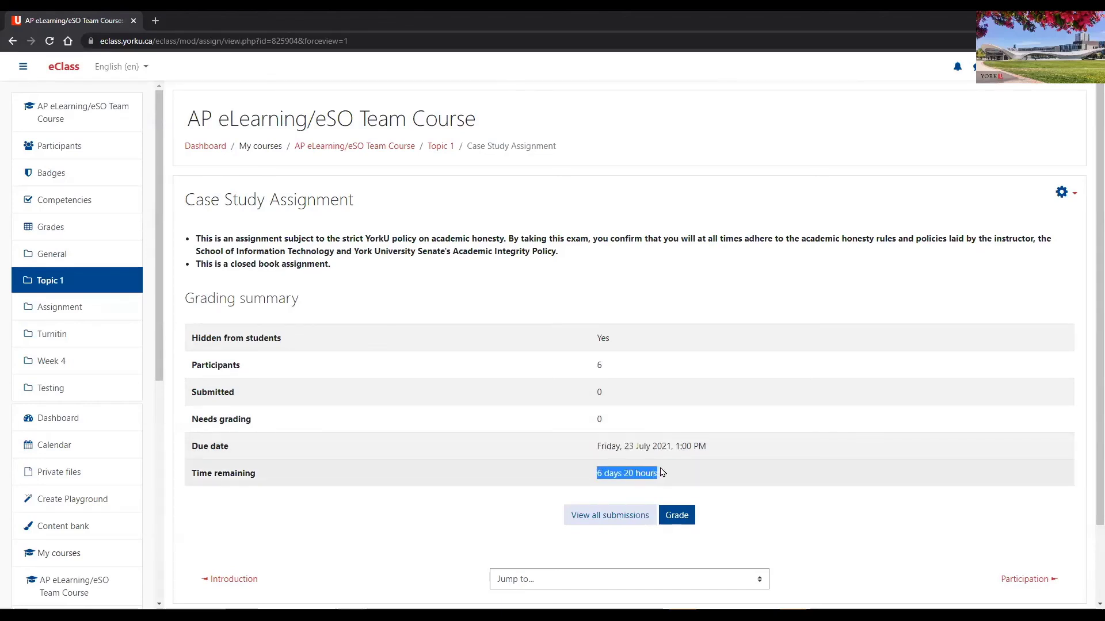
- View all submissions of the Case Study Assignment and look over the grading page's options
left_click(593, 515)
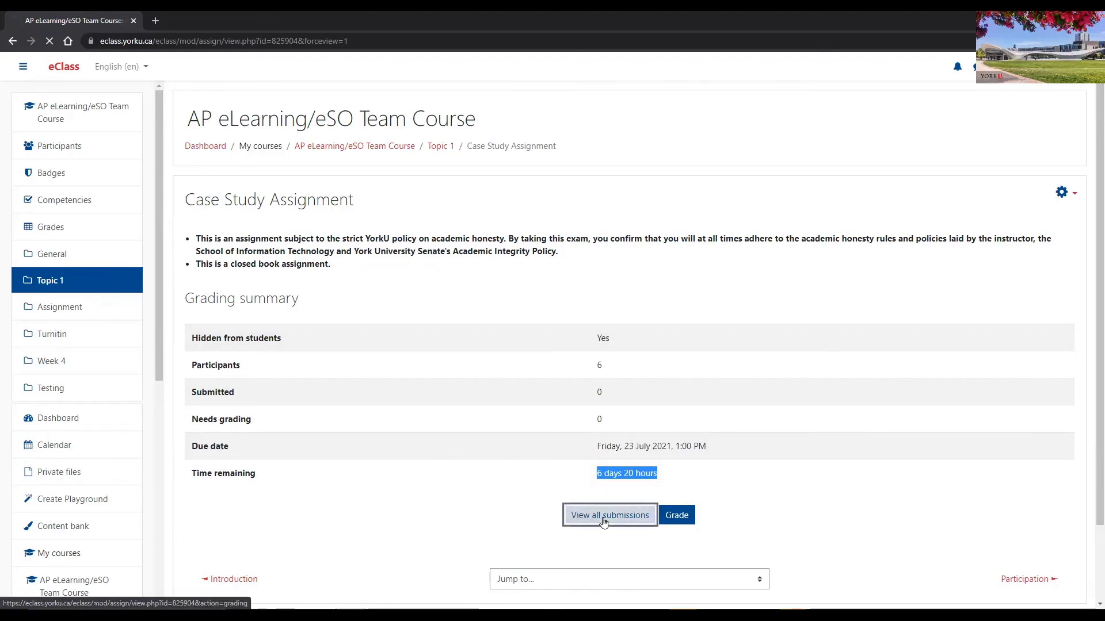
scroll(468, 432, "down", 2)
scroll(456, 387, "up", 1)
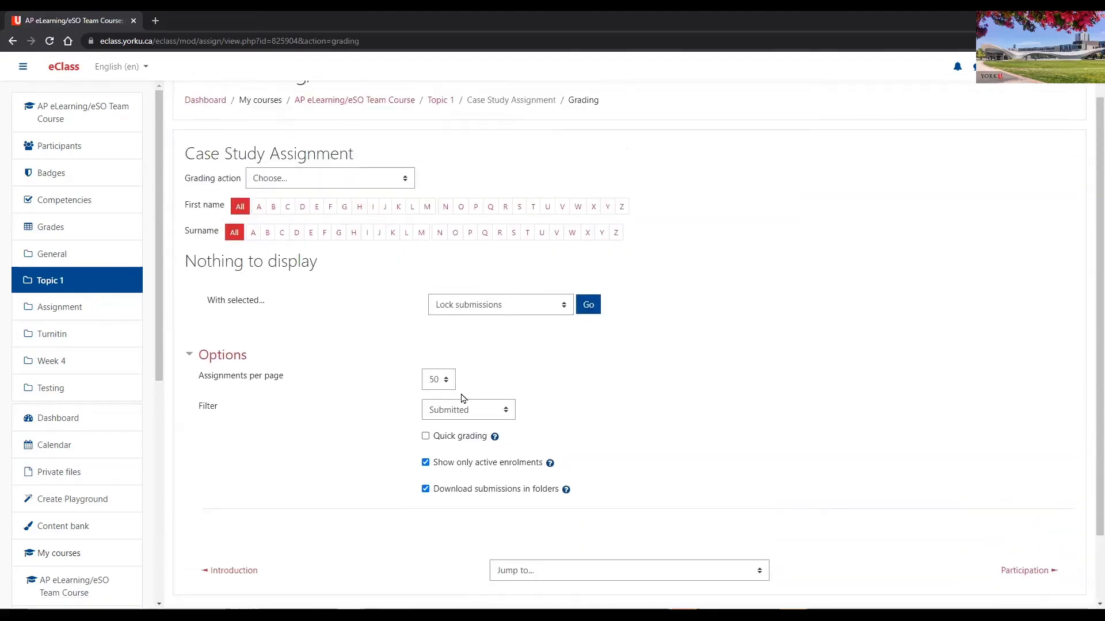
scroll(463, 398, "up", 1)
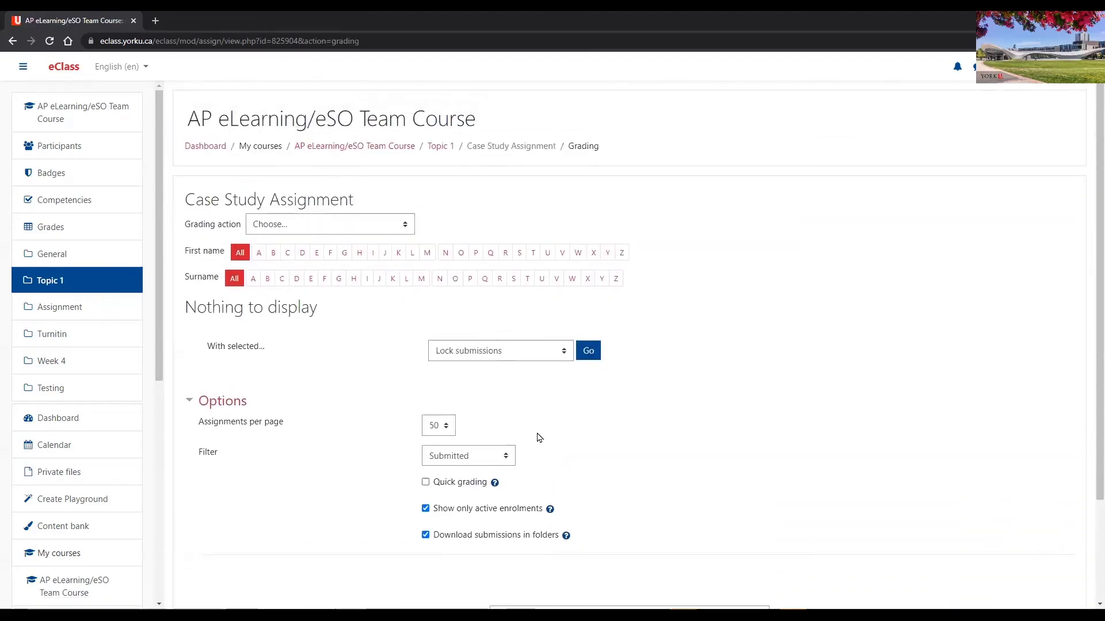
- Return to the course page and view all submissions of the Participation assignment in the Assignment section
left_click(106, 106)
scroll(340, 419, "down", 5)
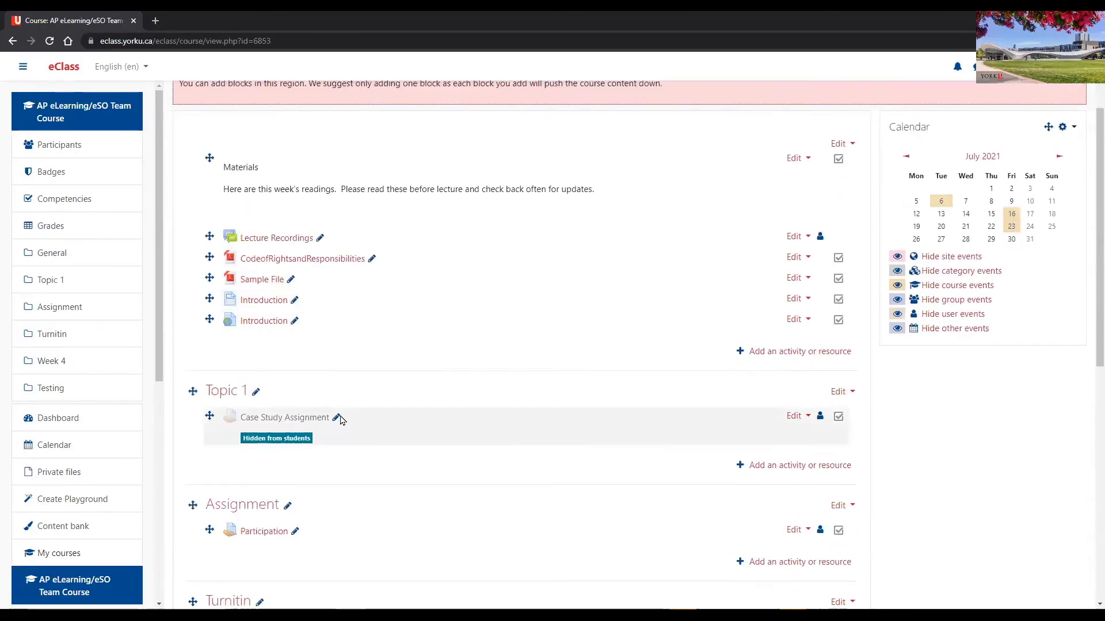
scroll(276, 409, "up", 1)
left_click(262, 402)
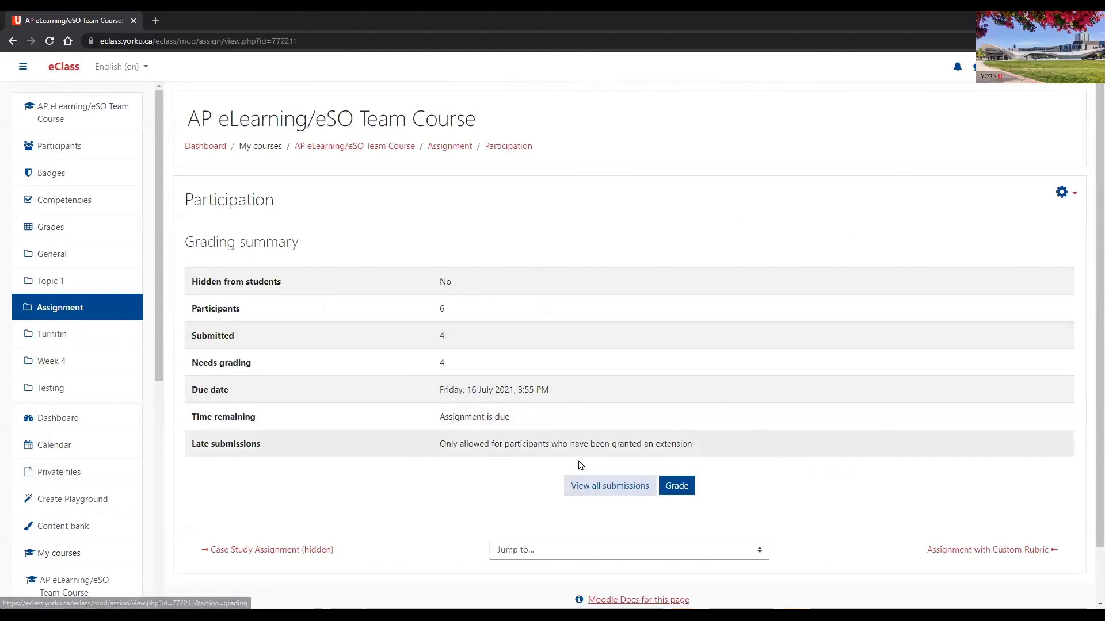
left_click(587, 490)
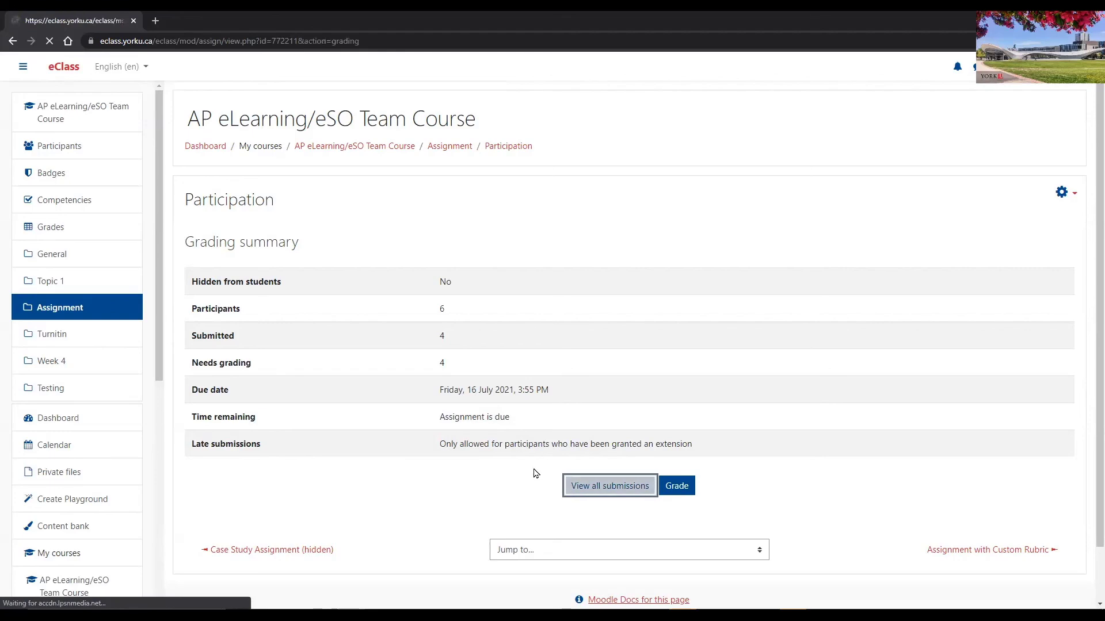
scroll(502, 421, "down", 3)
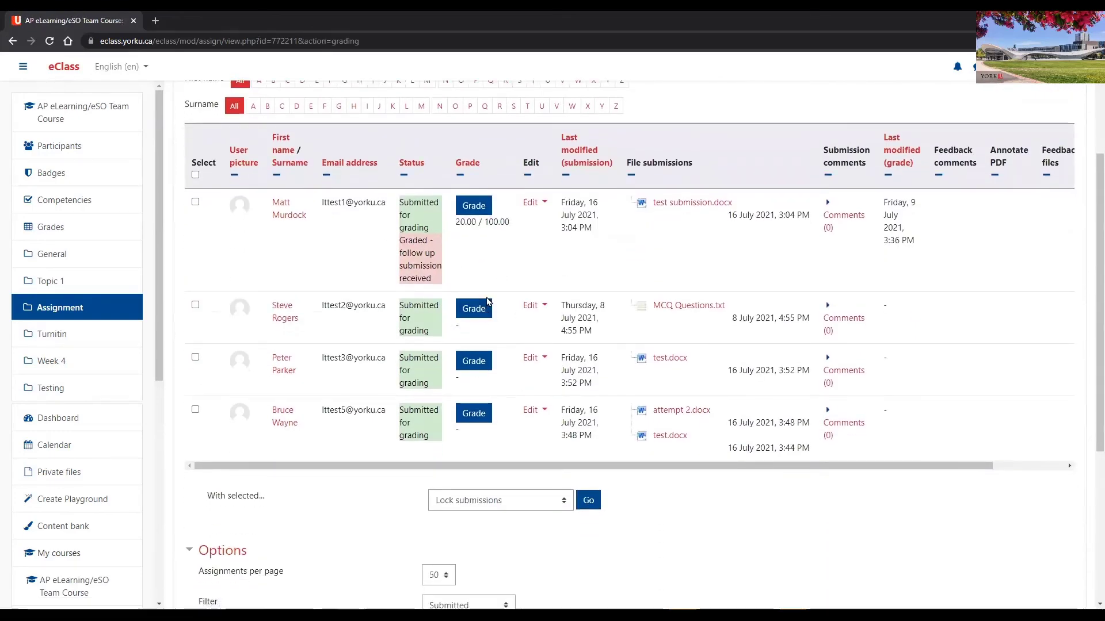
scroll(748, 322, "up", 5)
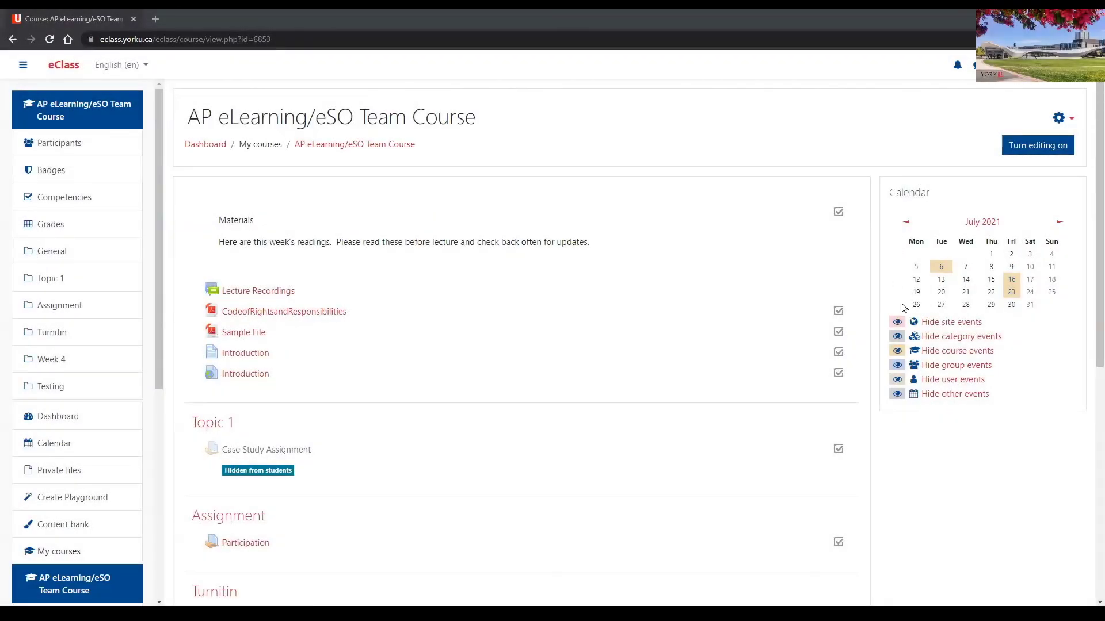
- Open the Participation assignment's settings from the course page and review its availability dates without changing them
scroll(271, 510, "down", 1)
left_click(244, 485)
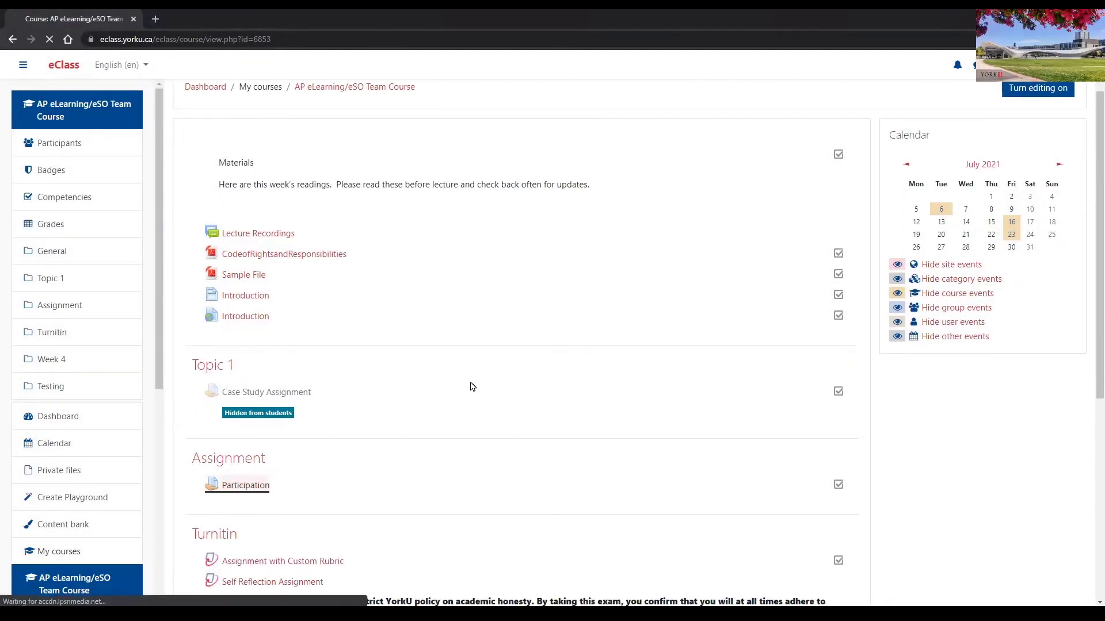
left_click(1063, 192)
key("Escape")
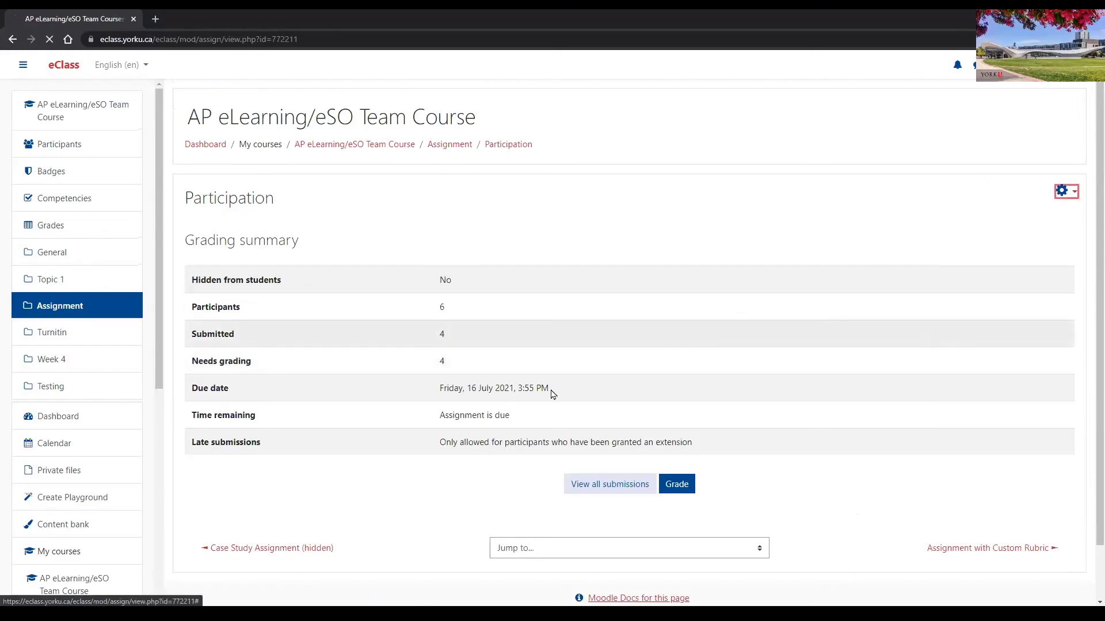
scroll(471, 433, "down", 5)
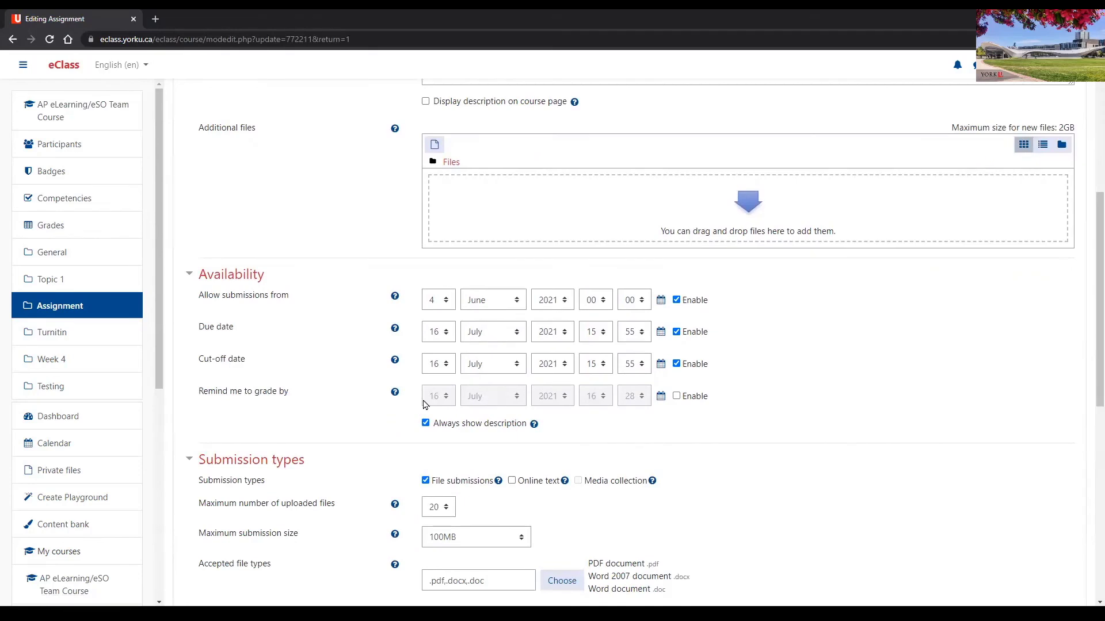
scroll(156, 243, "up", 2)
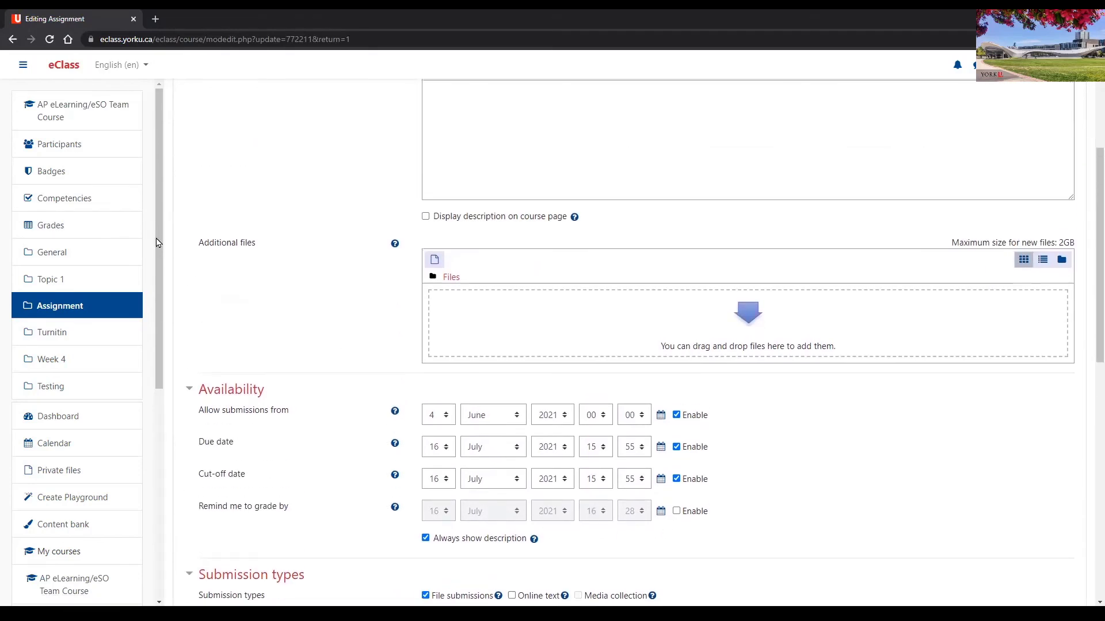
- Check the Case Study Assignment's due event in the course calendar and in the upcoming events on the eClass dashboard
left_click(98, 121)
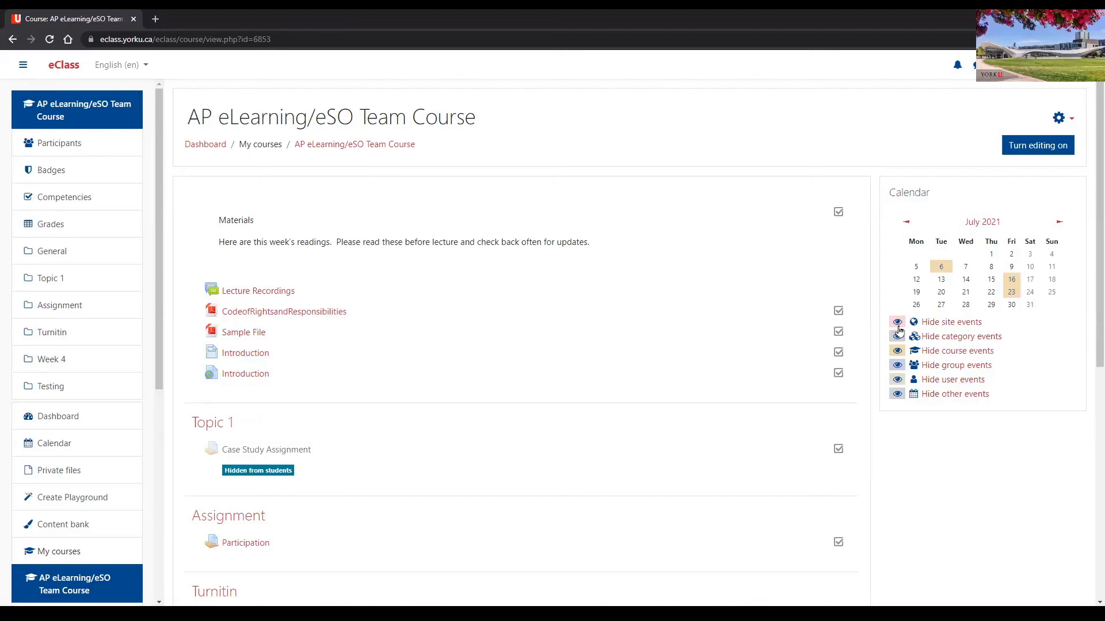
mouse_move(1012, 295)
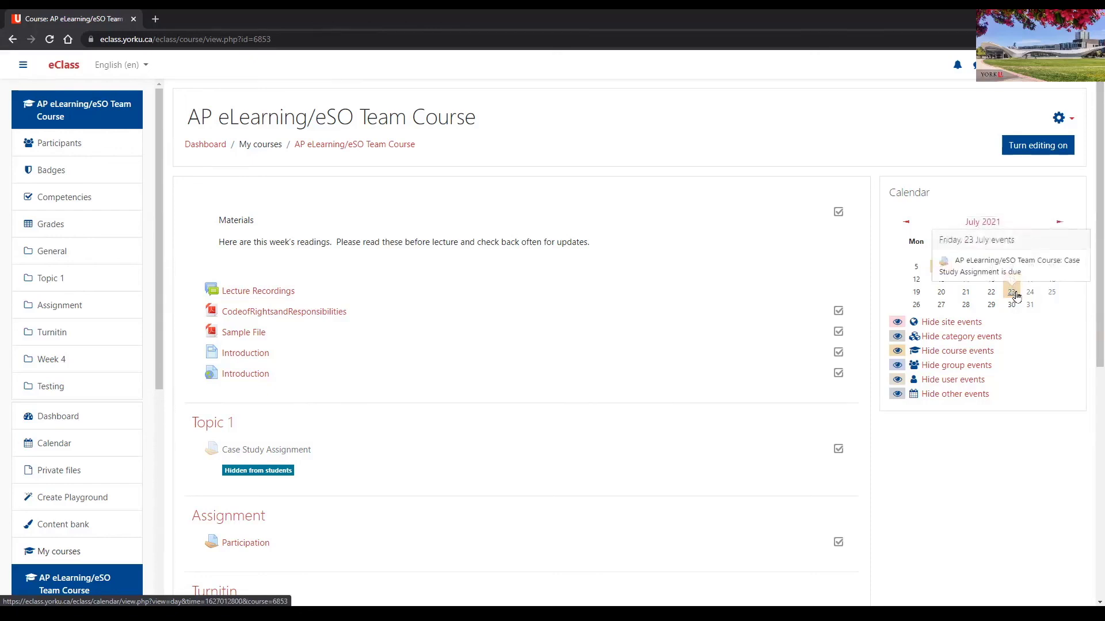
left_click(65, 67)
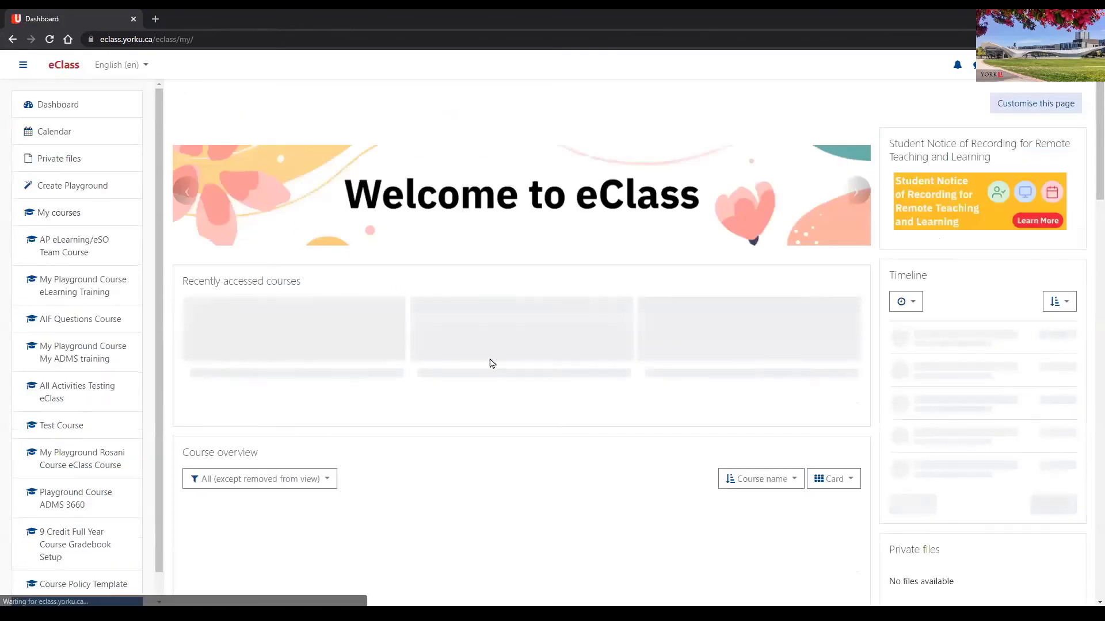
scroll(962, 373, "down", 6)
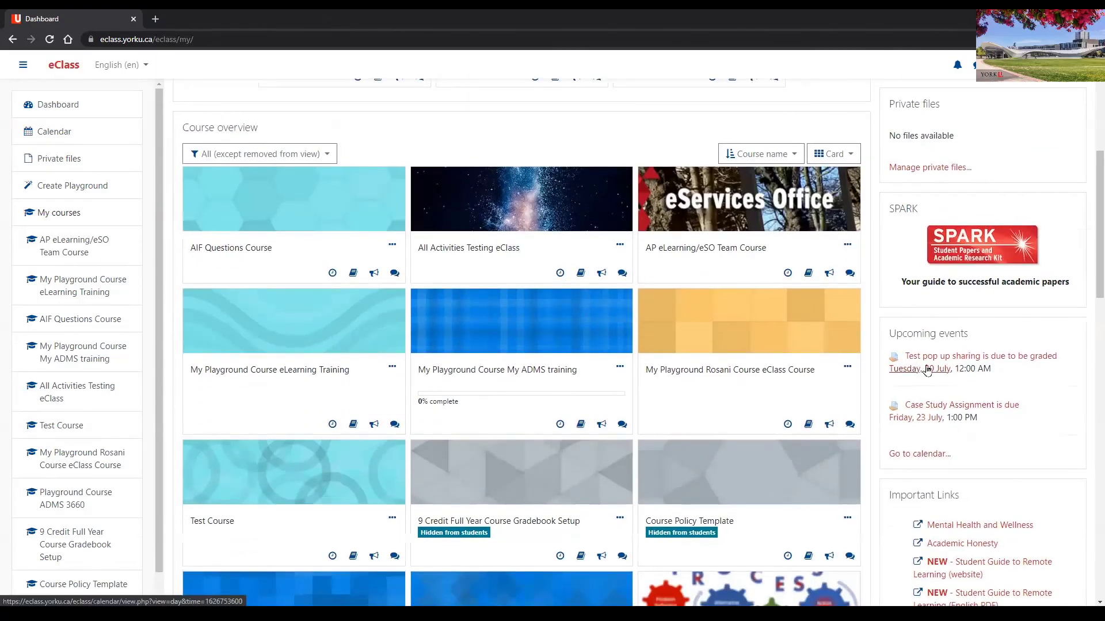
scroll(941, 413, "down", 1)
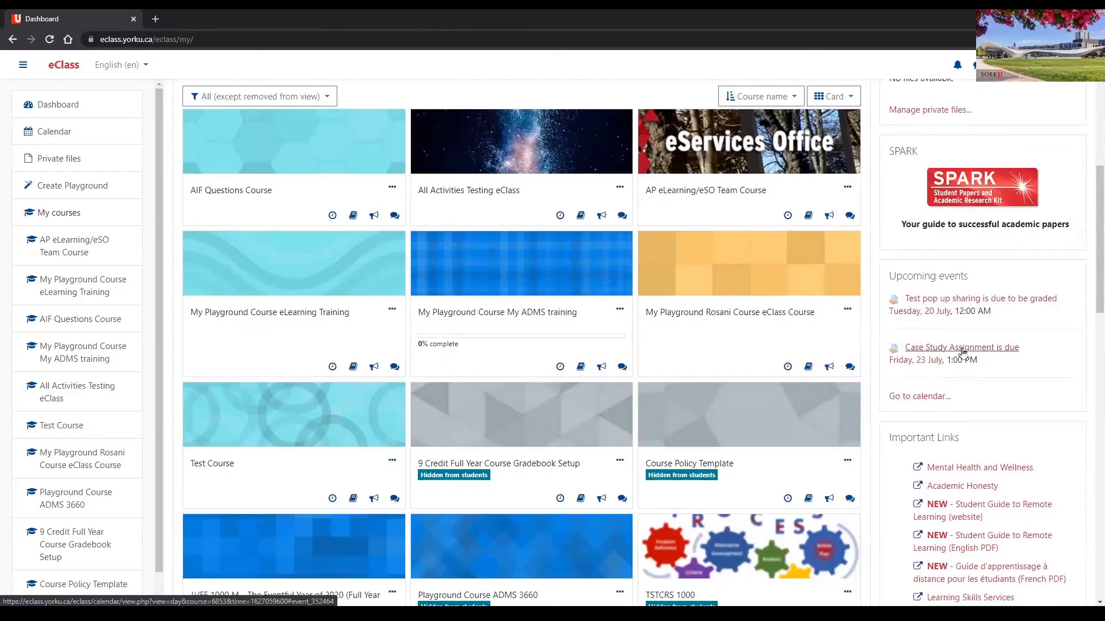